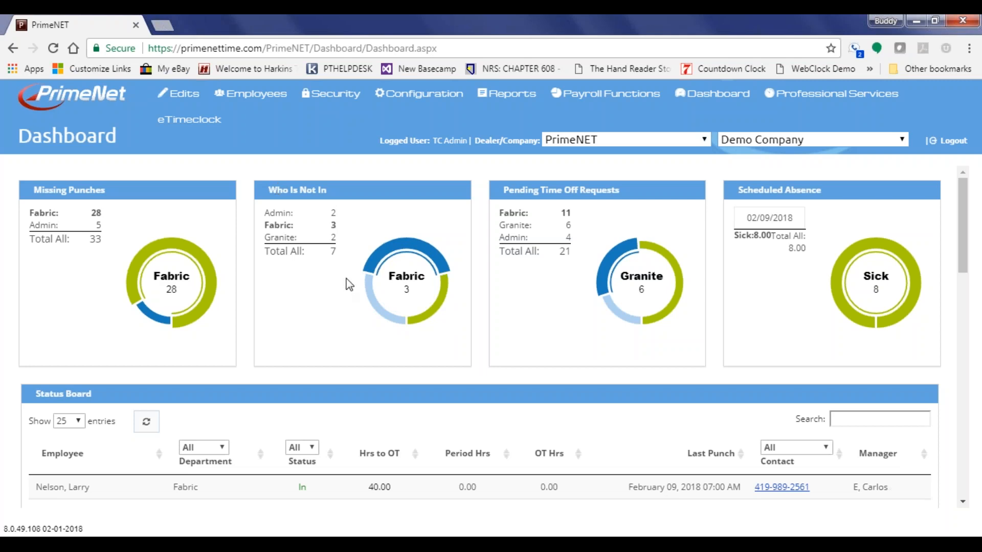
# Open the 3 to 11:30 schedule template for editing from the schedule templates list
pyautogui.click(374, 306)
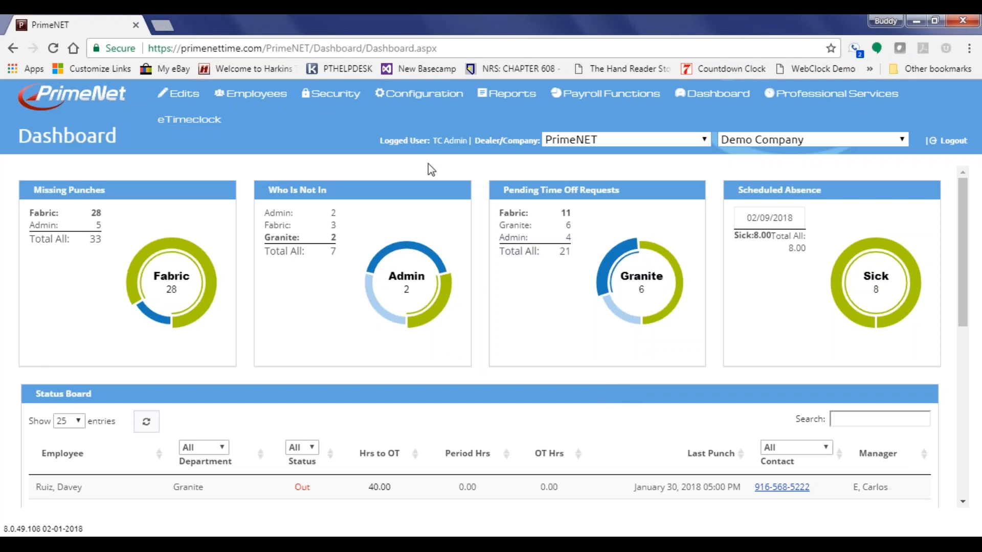
pyautogui.moveTo(420, 97)
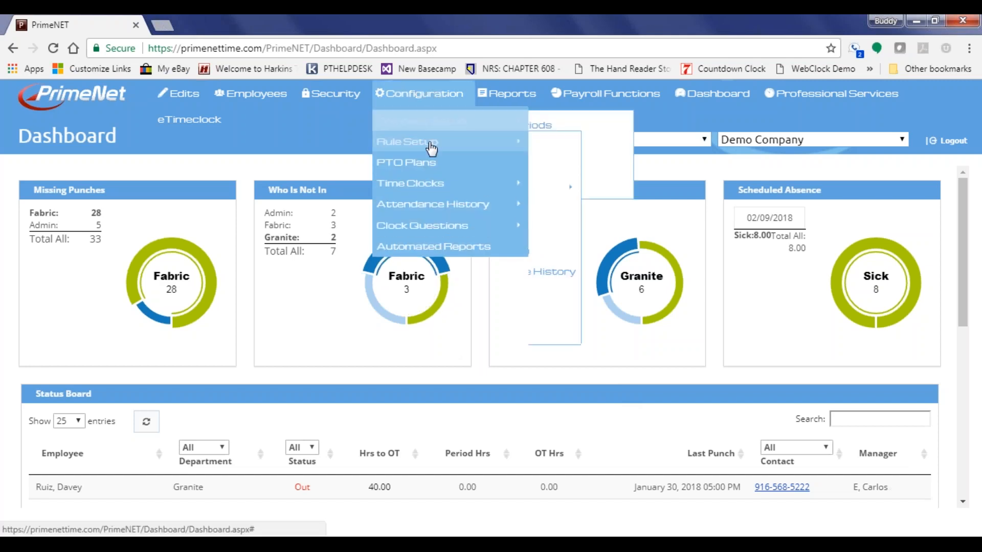
pyautogui.moveTo(432, 147)
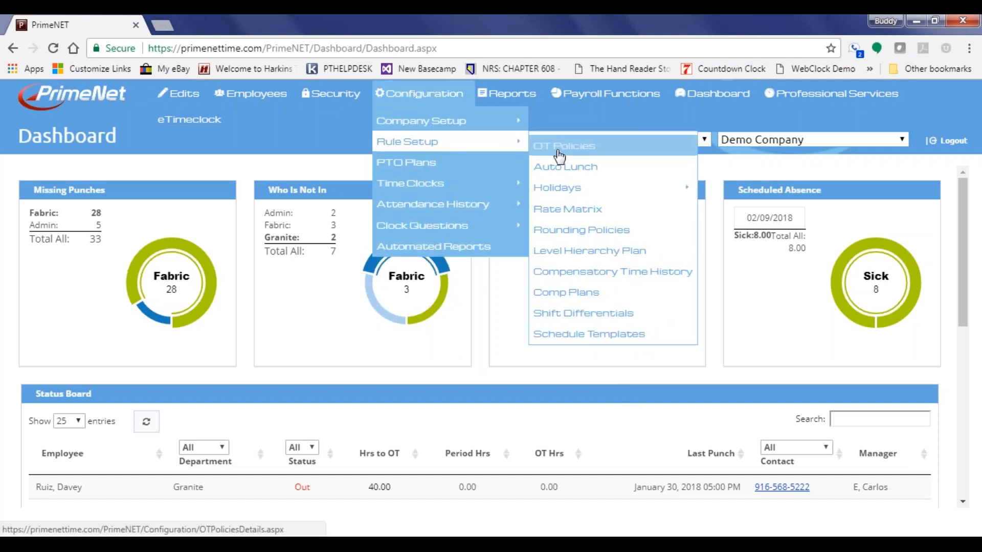
pyautogui.click(594, 341)
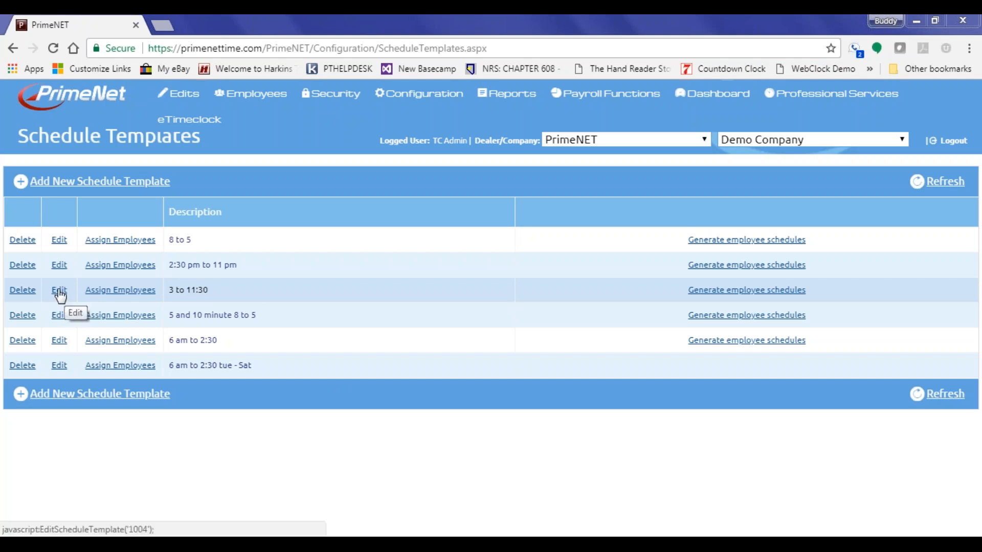
pyautogui.click(60, 291)
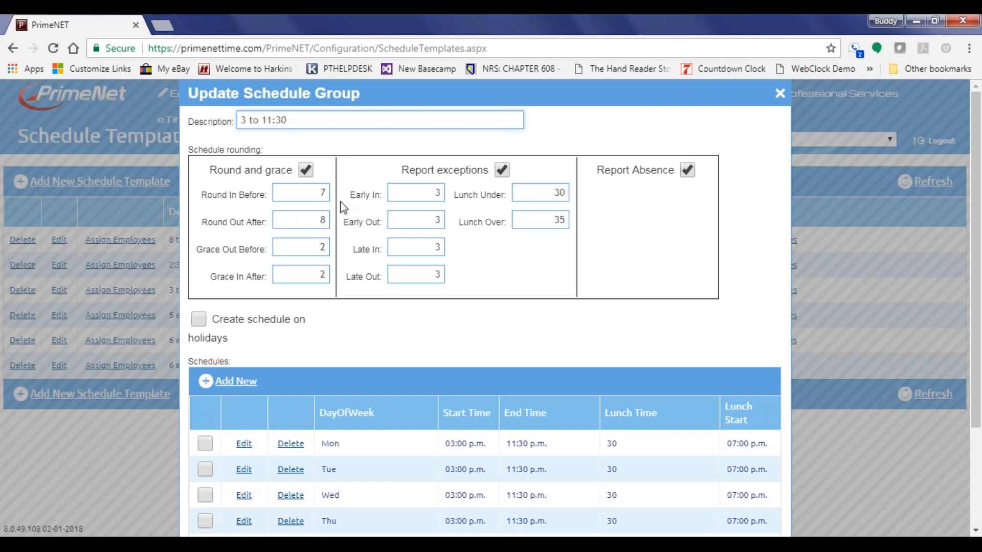
# Try a Round In Before value of 30 for the template, and set it back to 7
pyautogui.press('Tab')
pyautogui.write('30')
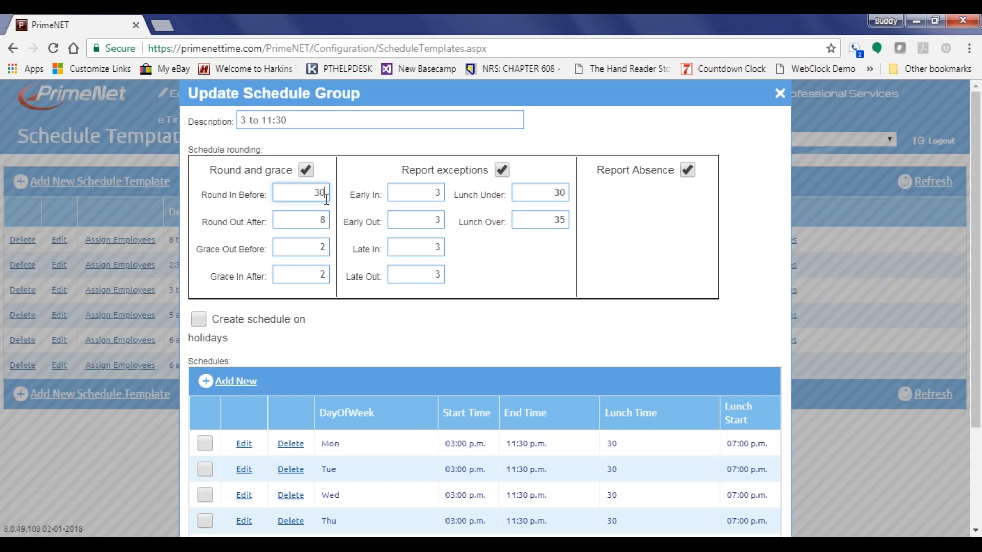
pyautogui.moveTo(327, 194); pyautogui.dragTo(300, 194)
pyautogui.write('7')
# Set the template's exception reporting limits to 0 for Lunch Under and 3 for Lunch Over
pyautogui.doubleClick(437, 194)
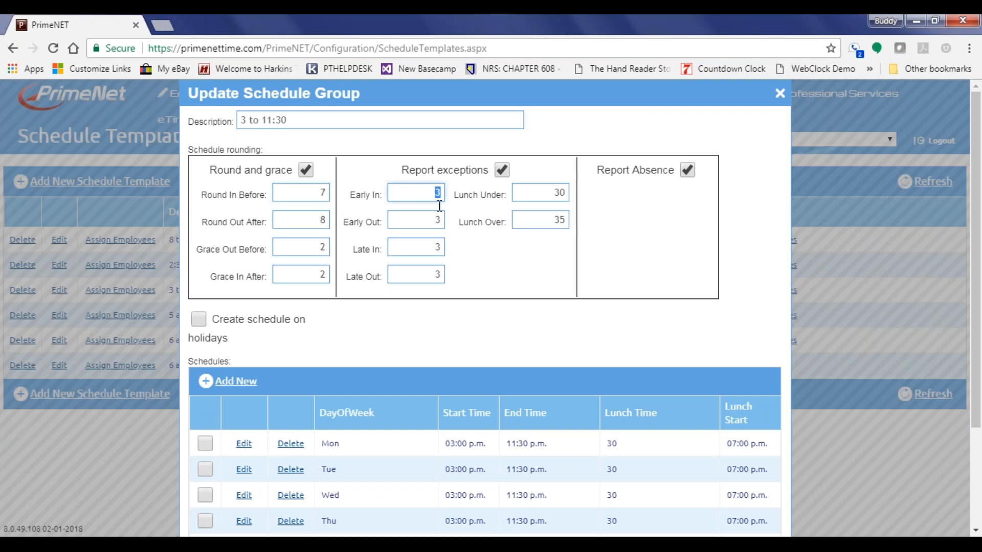
pyautogui.doubleClick(436, 219)
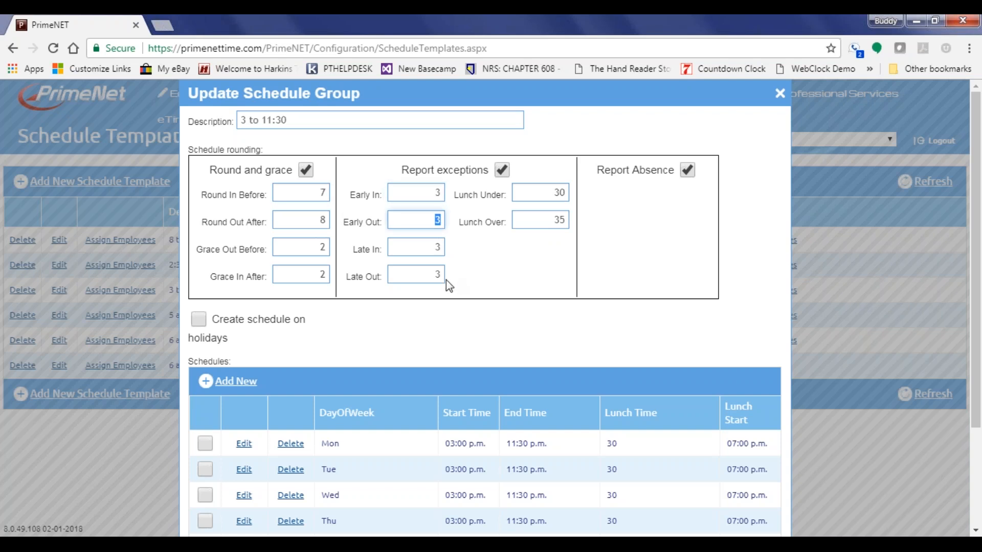
pyautogui.press('Tab')
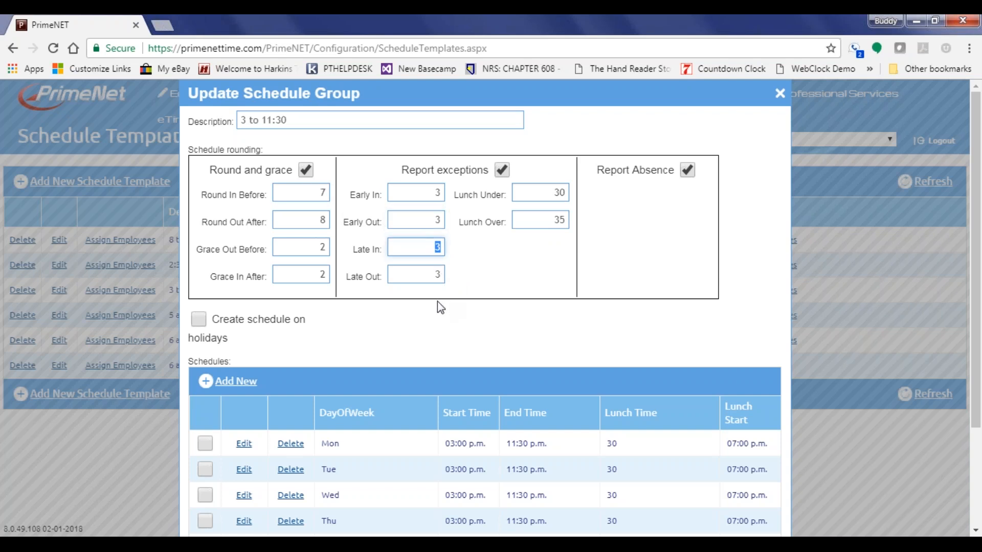
pyautogui.press('Tab')
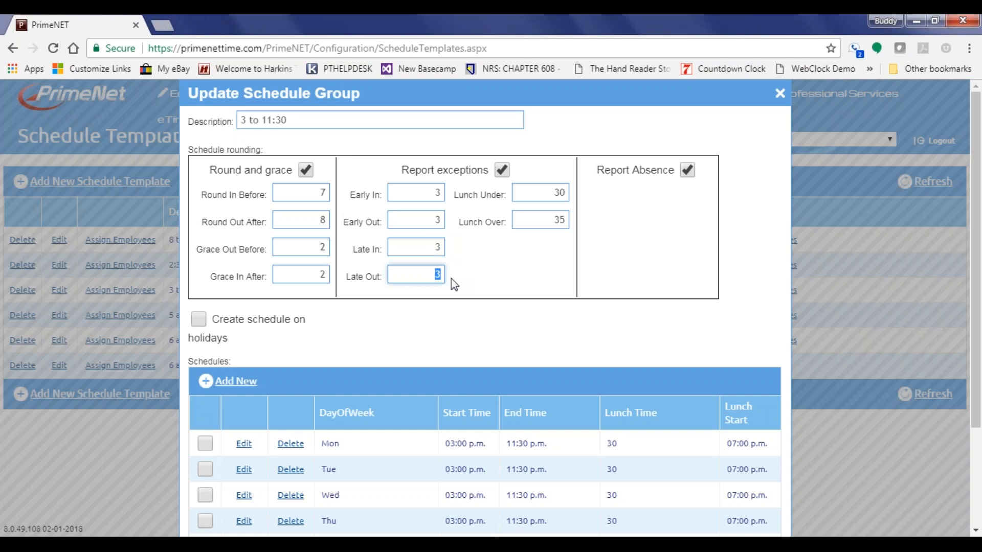
pyautogui.click(557, 195)
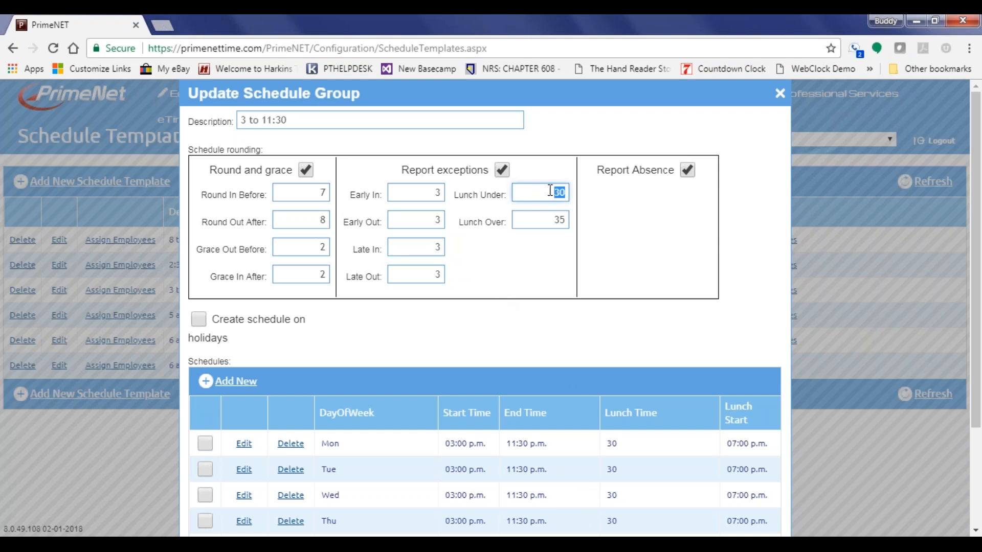
pyautogui.write('1')
pyautogui.click(547, 249)
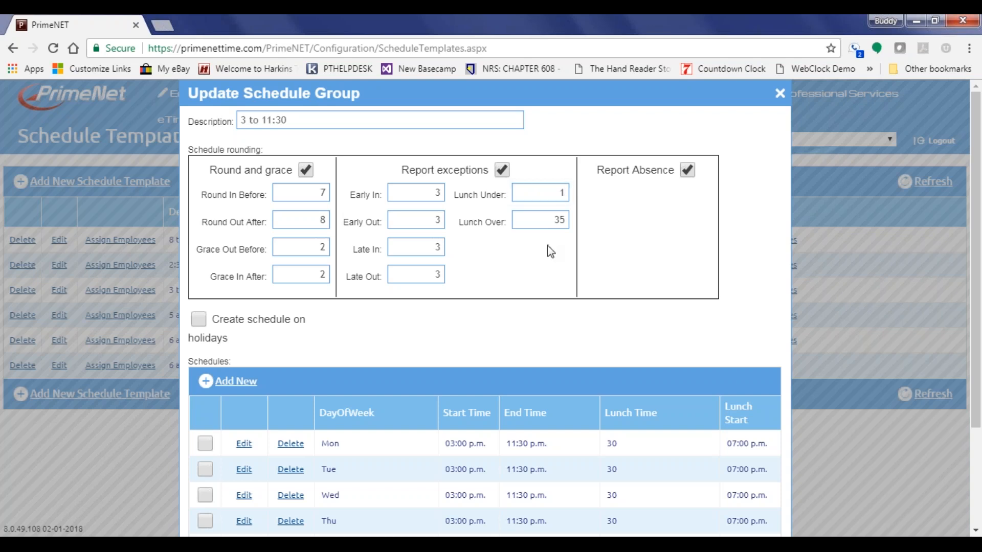
pyautogui.doubleClick(558, 192)
pyautogui.click(557, 249)
pyautogui.doubleClick(557, 220)
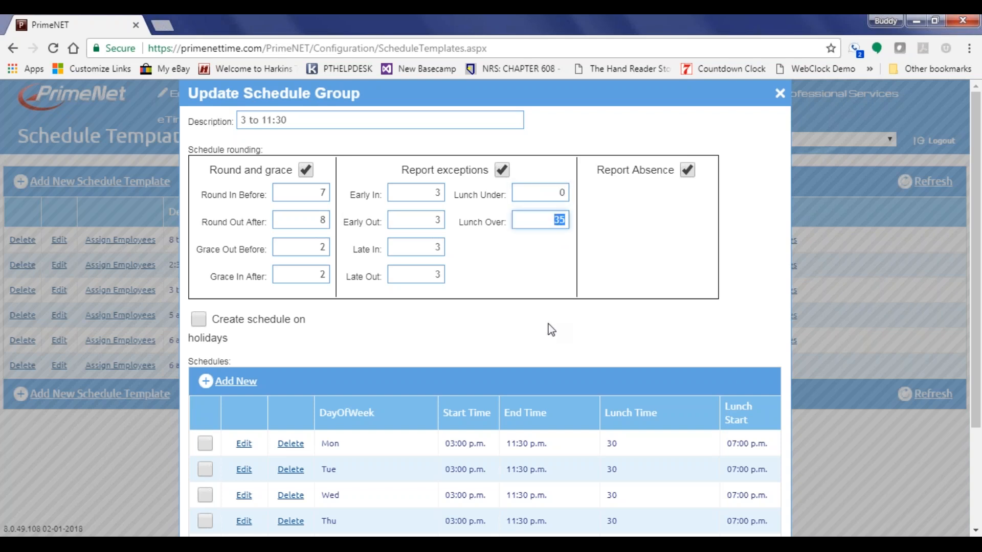
pyautogui.write('3')
pyautogui.click(532, 268)
# Open the Monday schedule item of the 3 to 11:30 template for editing
pyautogui.scroll(-1, 668, 256)
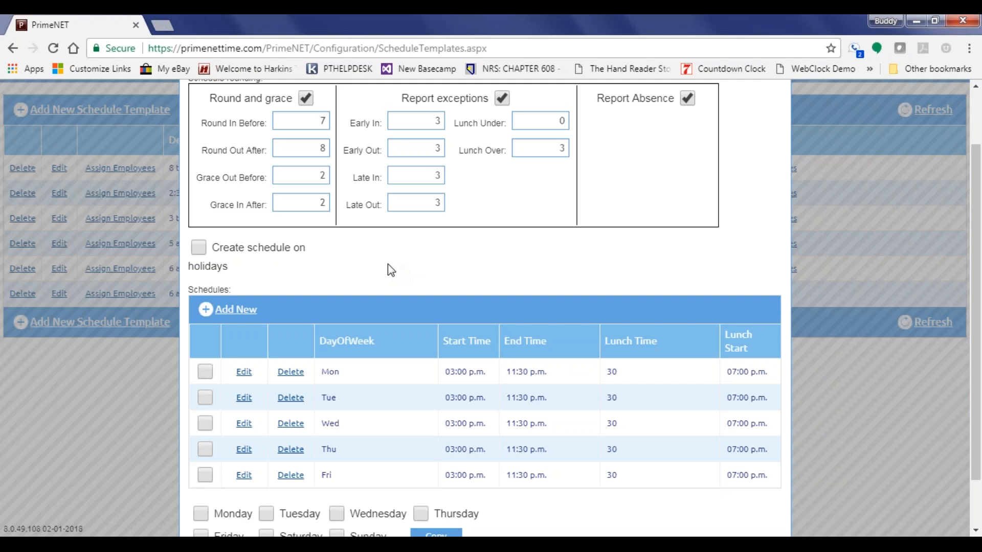
pyautogui.scroll(-1, 318, 364)
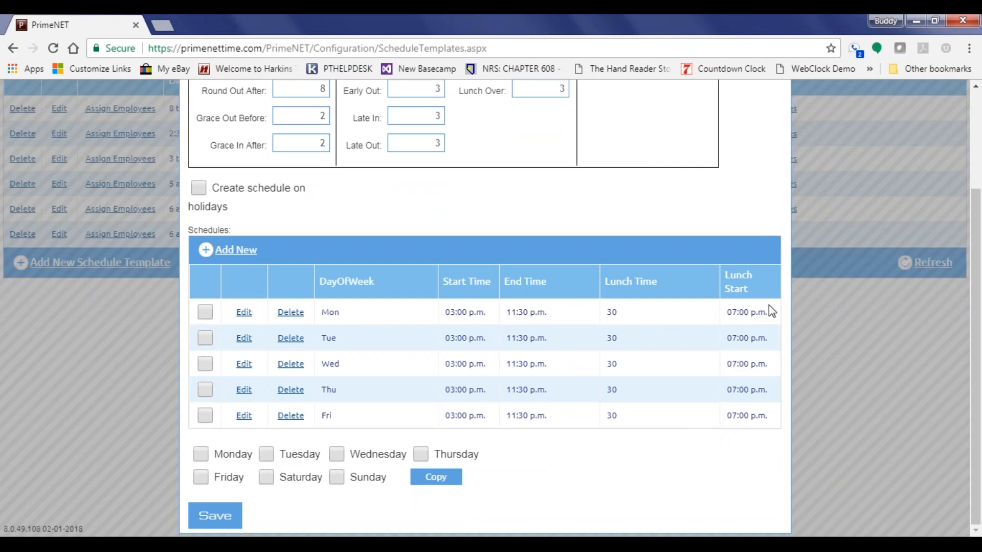
pyautogui.click(245, 313)
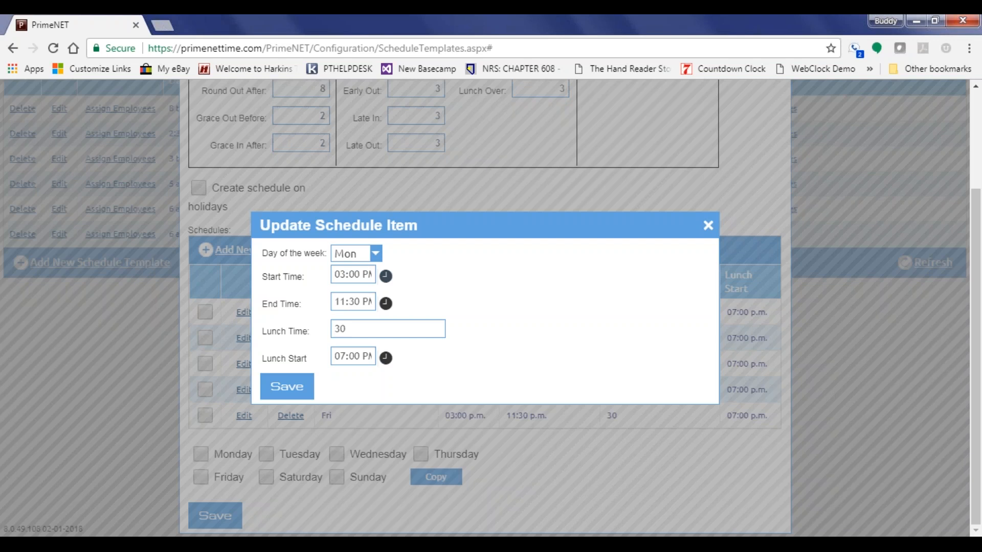
# Try to change Monday's start time to 3:30 PM
pyautogui.click(386, 276)
pyautogui.click(353, 275)
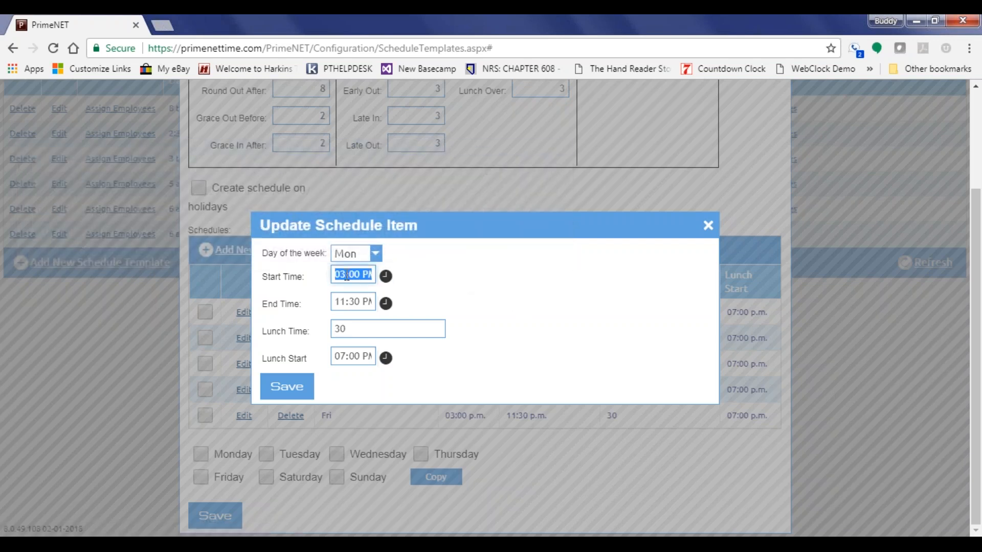
pyautogui.write('1530')
pyautogui.click(400, 268)
pyautogui.click(363, 274)
pyautogui.write('330pm')
pyautogui.click(509, 290)
pyautogui.click(358, 275)
pyautogui.write('15')
pyautogui.click(541, 305)
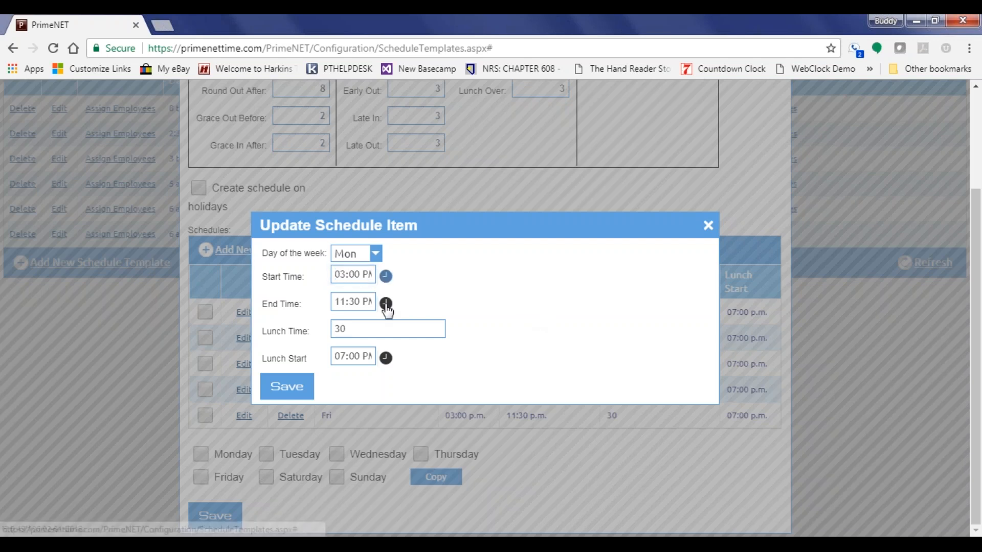
# Review Monday's start time, end time, lunch time and lunch start, and save the schedule item
pyautogui.click(354, 275)
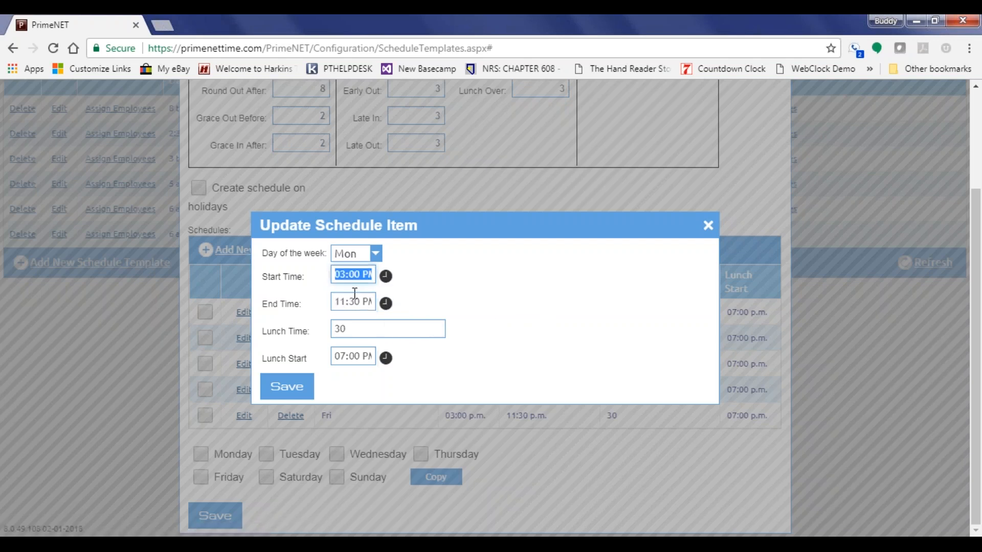
pyautogui.click(352, 301)
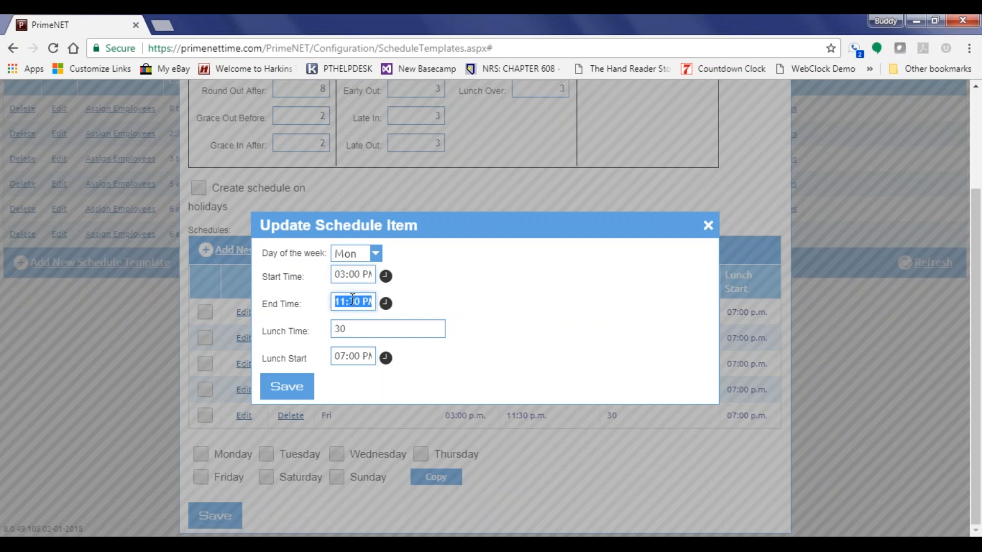
pyautogui.click(359, 327)
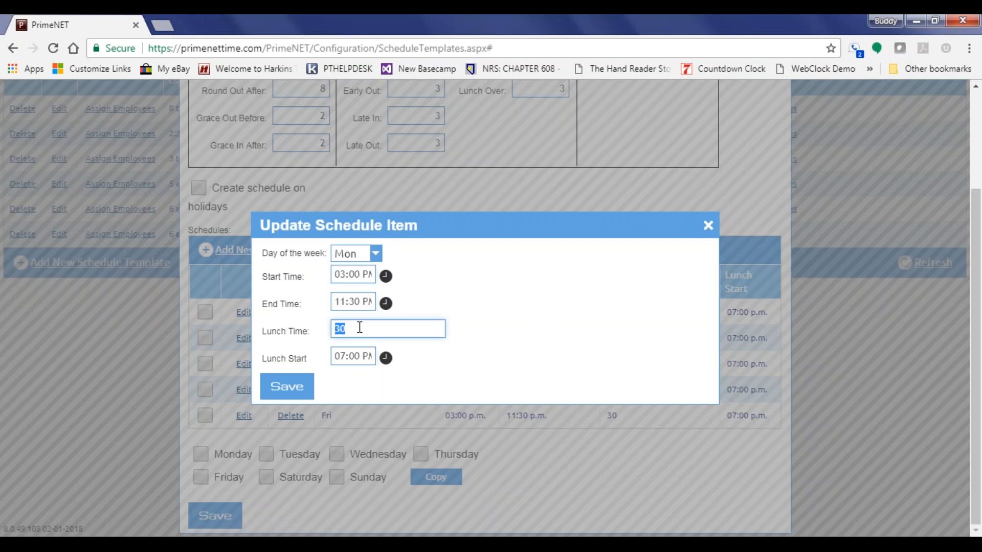
pyautogui.click(353, 356)
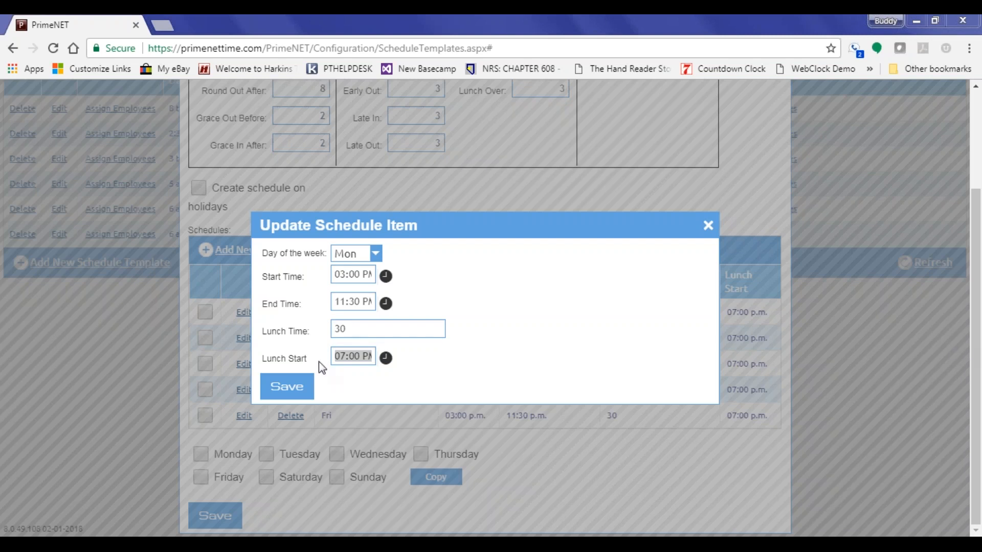
pyautogui.click(349, 359)
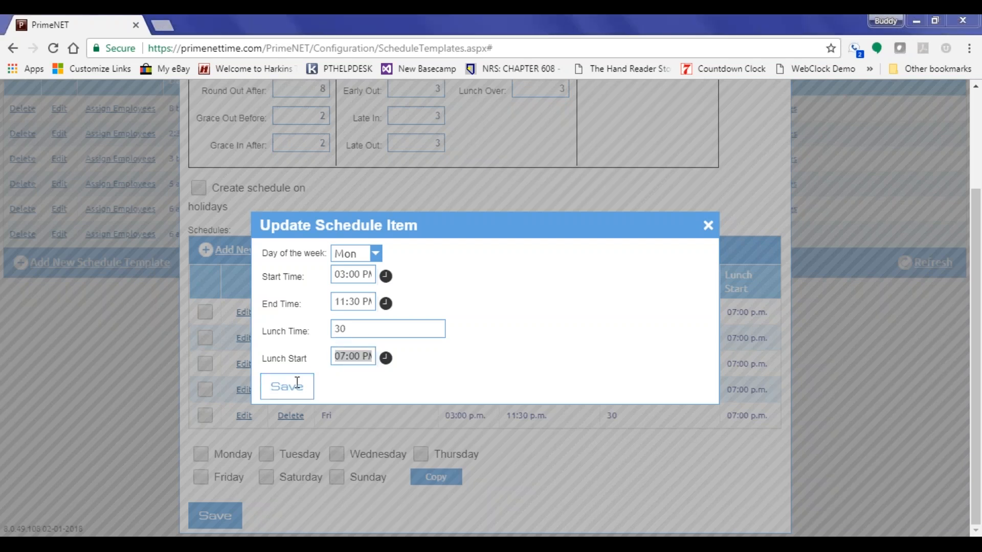
pyautogui.click(351, 275)
pyautogui.click(350, 299)
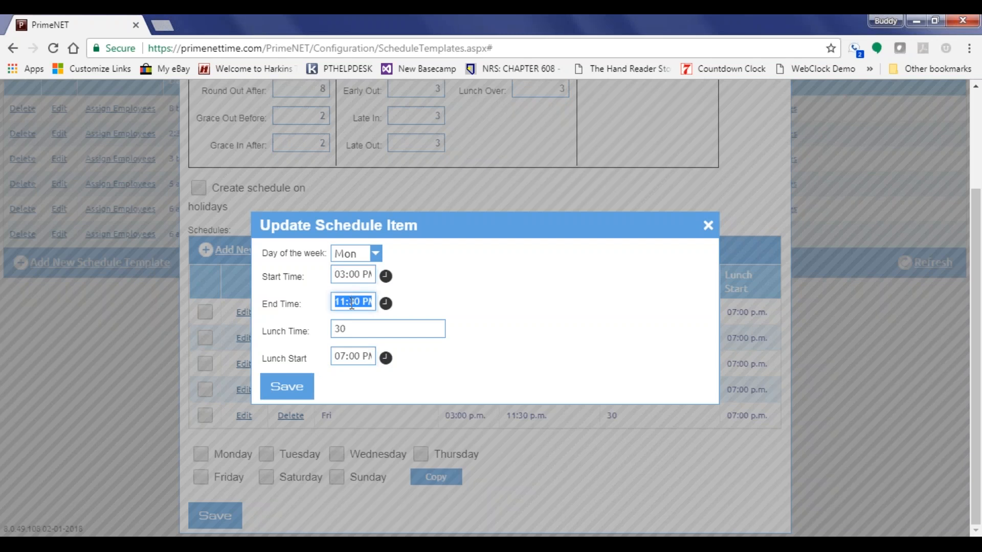
pyautogui.click(359, 357)
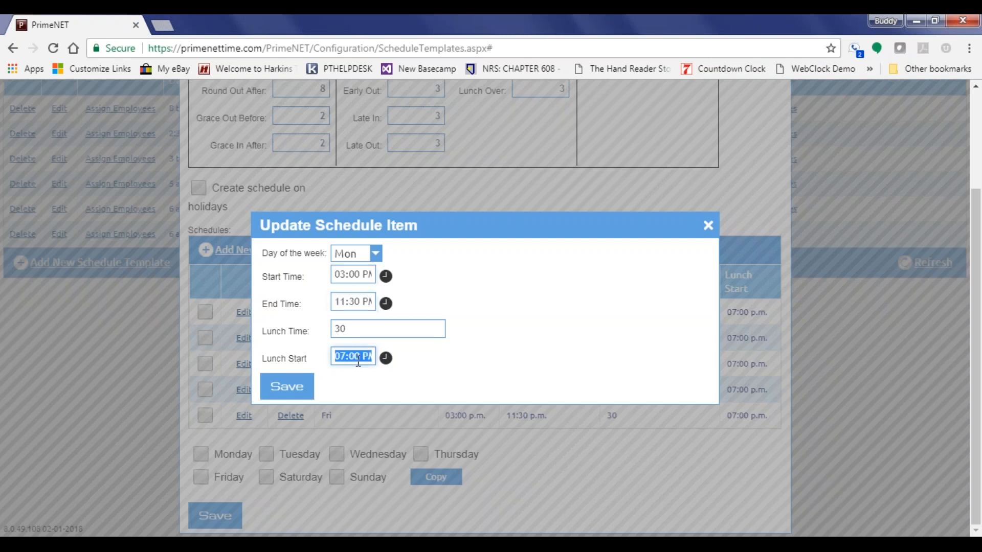
pyautogui.click(287, 387)
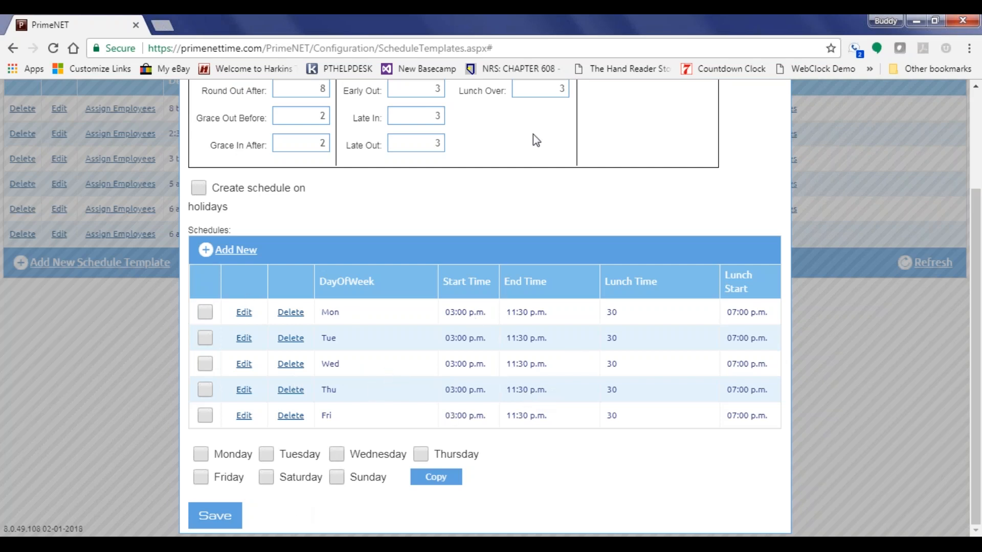
# Save the 3 to 11:30 template and apply its changes by rebuilding the current pay period
pyautogui.click(217, 517)
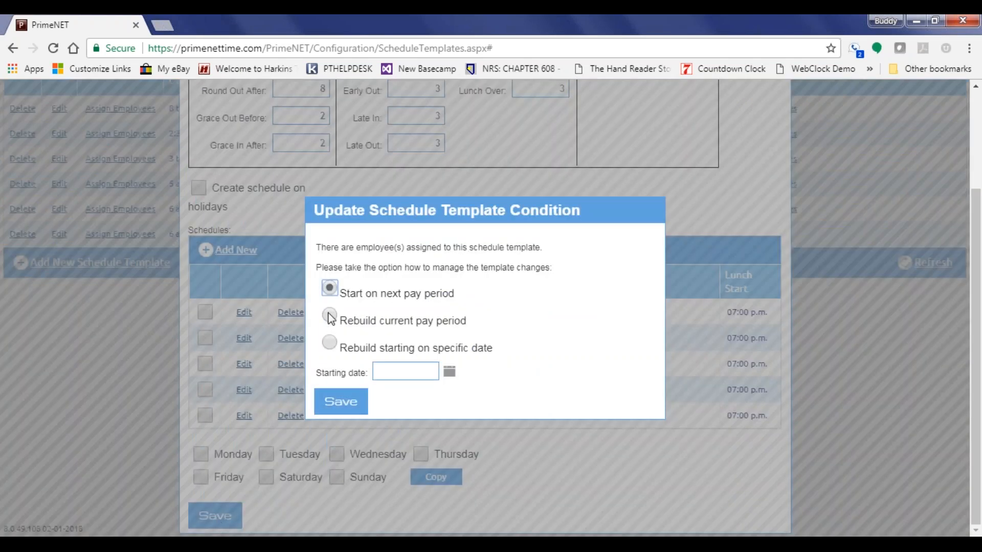
pyautogui.click(330, 316)
pyautogui.click(341, 403)
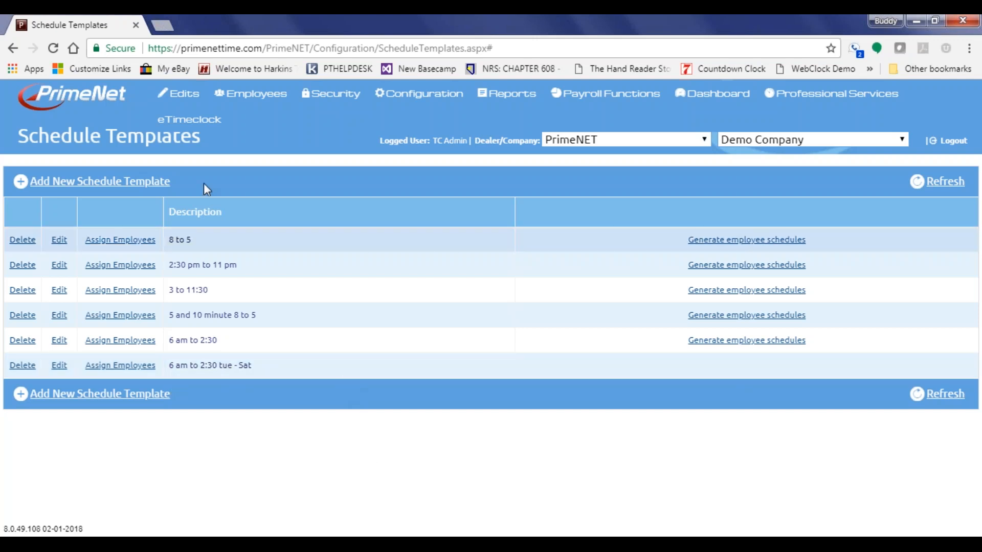
# Add a new schedule template as a copy of the existing 3 to 11:30 template
pyautogui.click(90, 184)
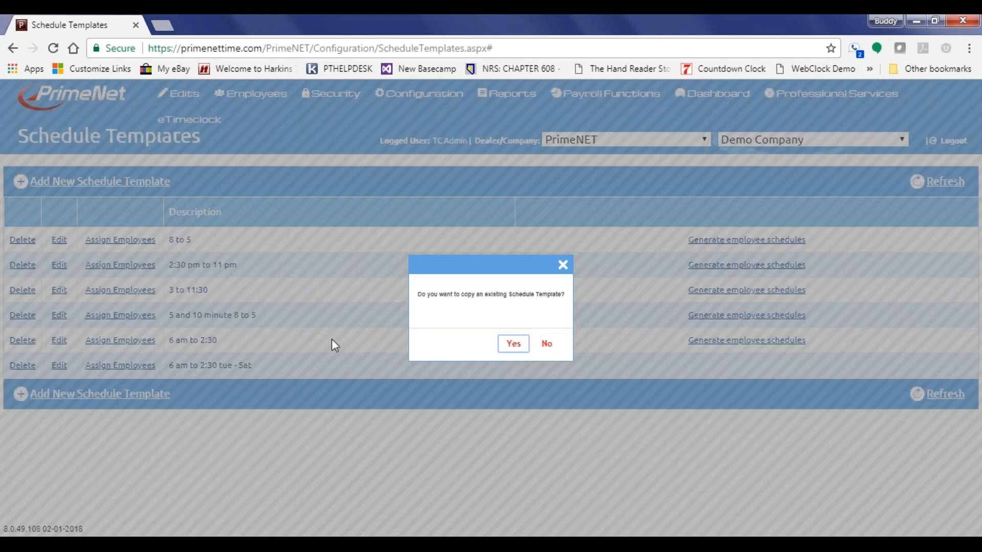
pyautogui.click(514, 347)
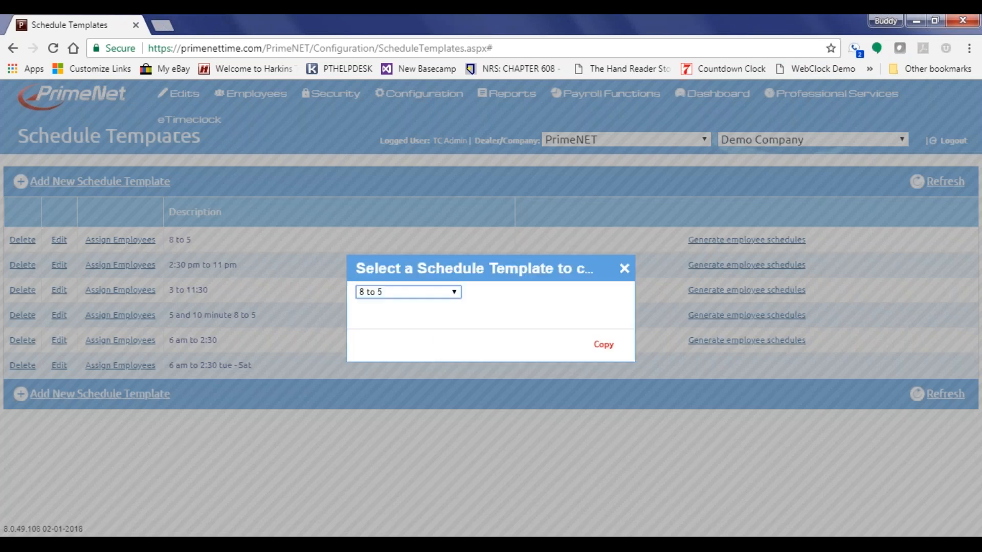
pyautogui.click(408, 291)
pyautogui.click(397, 328)
pyautogui.click(604, 344)
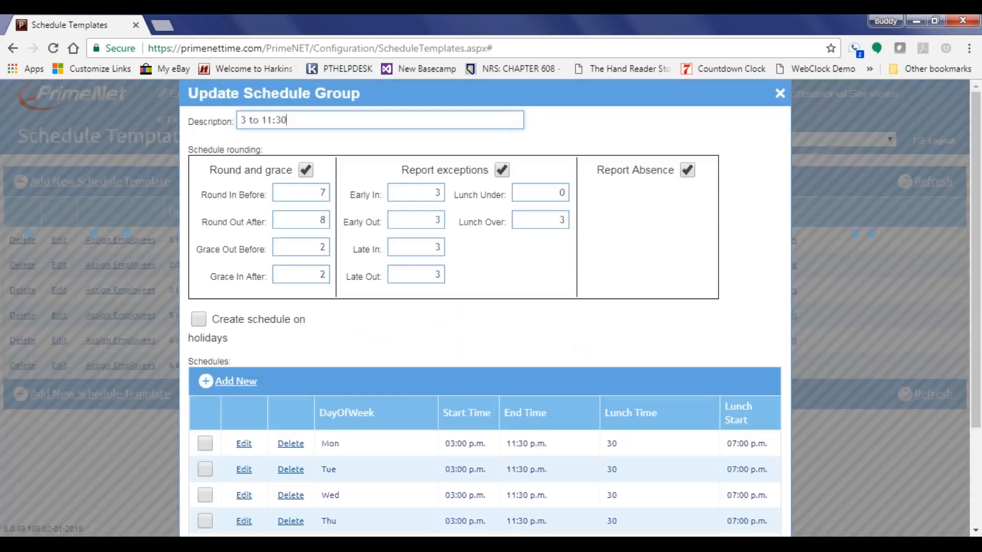
# Check the copied template's rounding, grace and exception reporting values
pyautogui.click(317, 193)
pyautogui.press('Tab')
pyautogui.press('Tab')
pyautogui.press('Tab')
pyautogui.press('Tab')
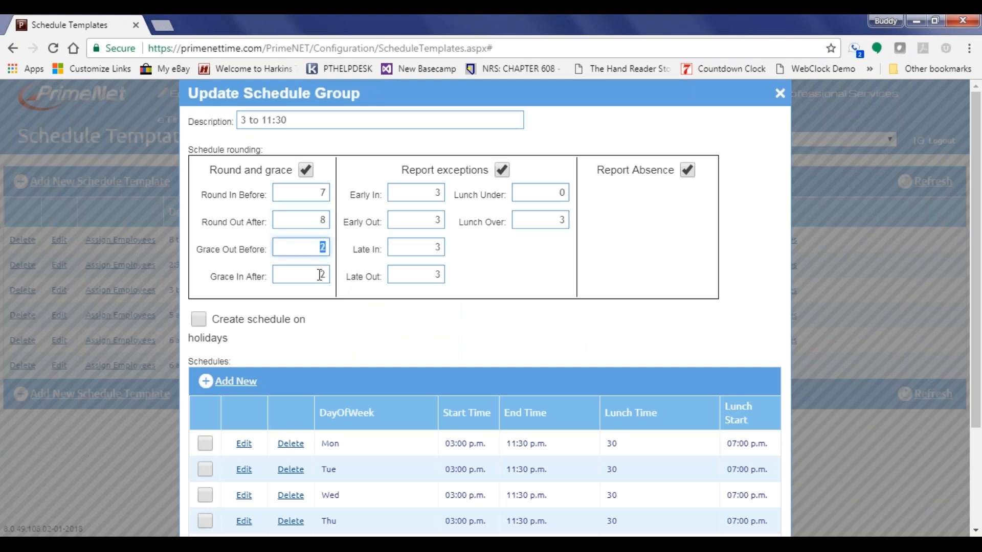
pyautogui.press('Tab')
pyautogui.press('Tab')
pyautogui.press('Tab')
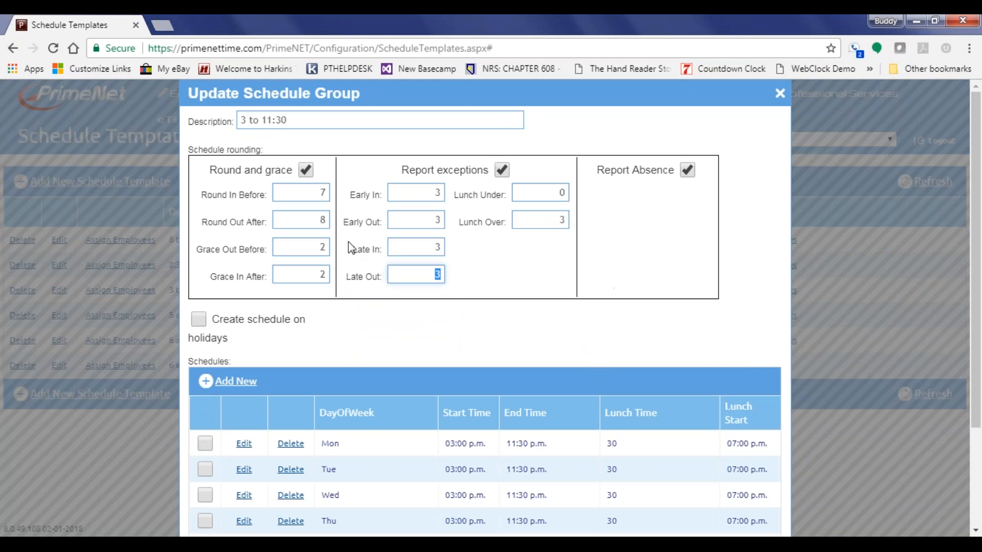
# Change the copied template's description to "New Schedule Example"
pyautogui.click(299, 119)
pyautogui.write('N')
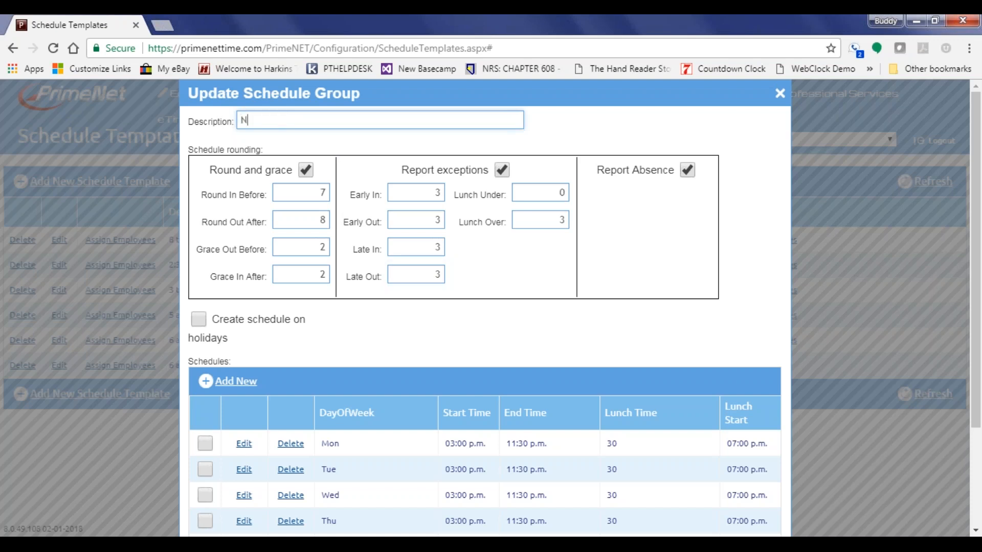
pyautogui.write('ew Schedule Example')
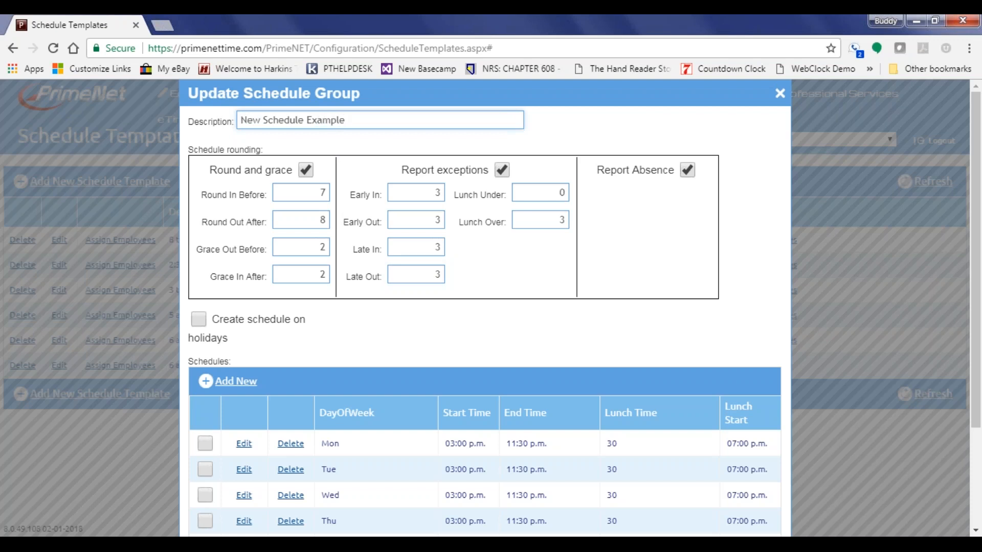
pyautogui.scroll(-1, 305, 329)
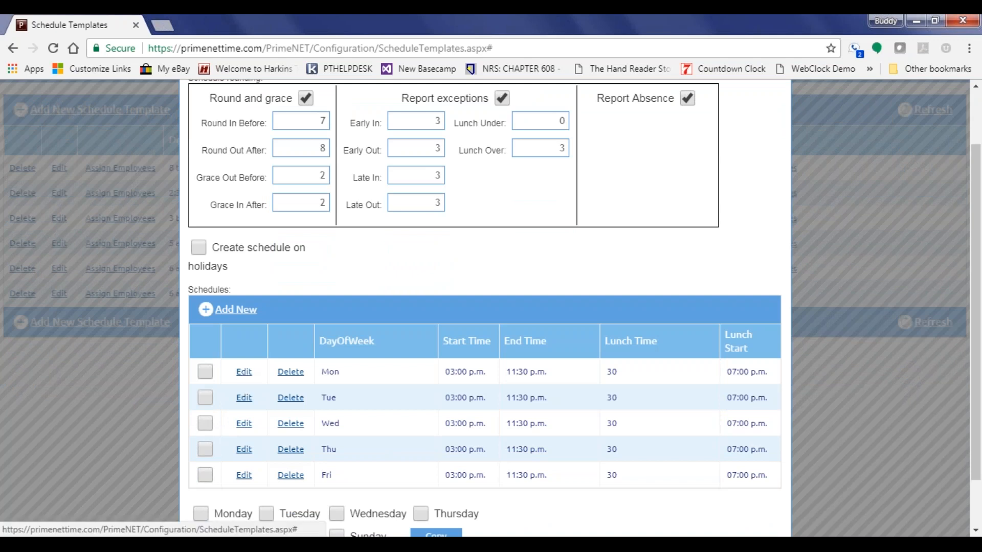
pyautogui.click(244, 373)
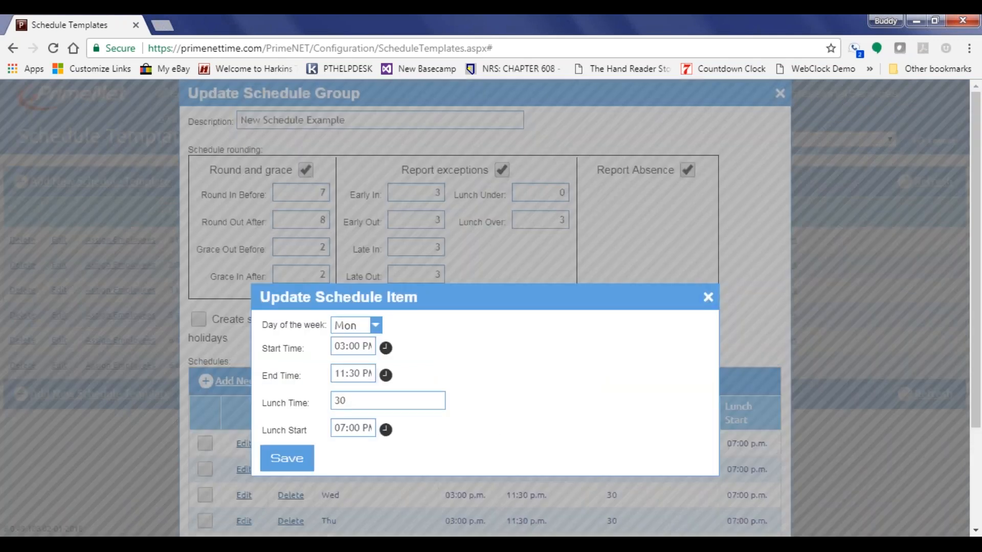
pyautogui.click(708, 297)
# Delete all five copied weekday schedules, Monday through Friday, from the template
pyautogui.scroll(-3, 381, 376)
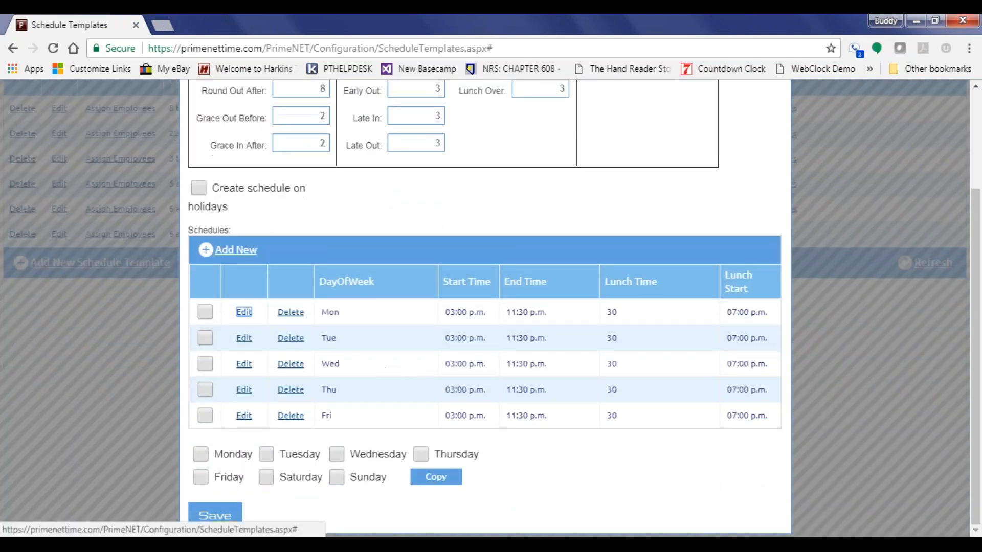
pyautogui.click(294, 314)
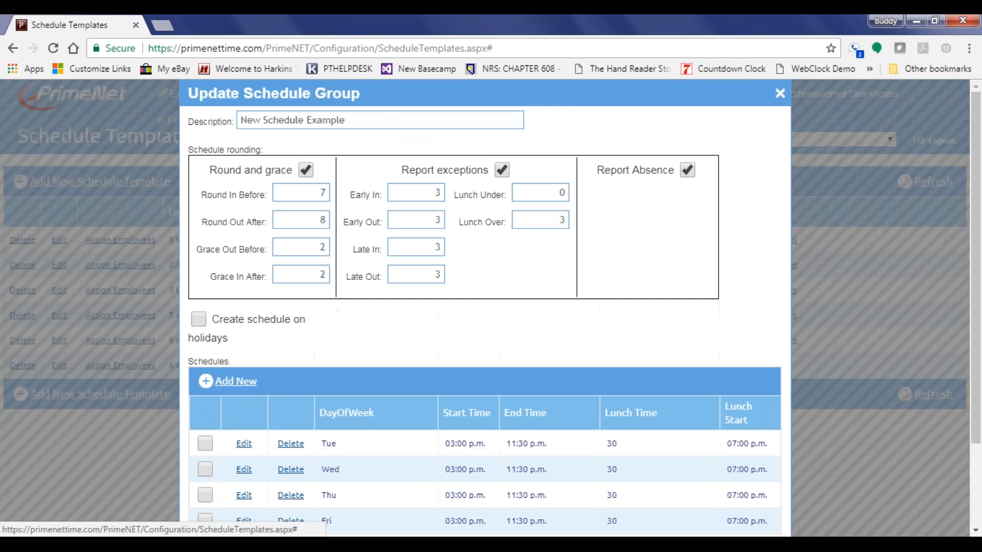
pyautogui.click(291, 443)
pyautogui.click(291, 443)
pyautogui.click(291, 444)
pyautogui.click(291, 443)
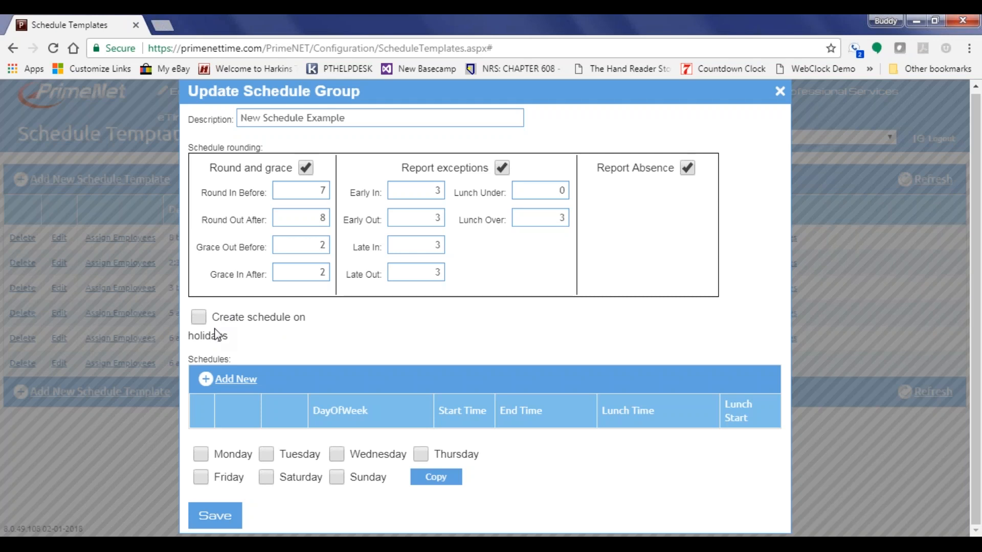
pyautogui.click(201, 316)
pyautogui.click(199, 317)
# Add a new Monday schedule to the template with start time 07:00 AM and end time 03:30 PM
pyautogui.click(236, 379)
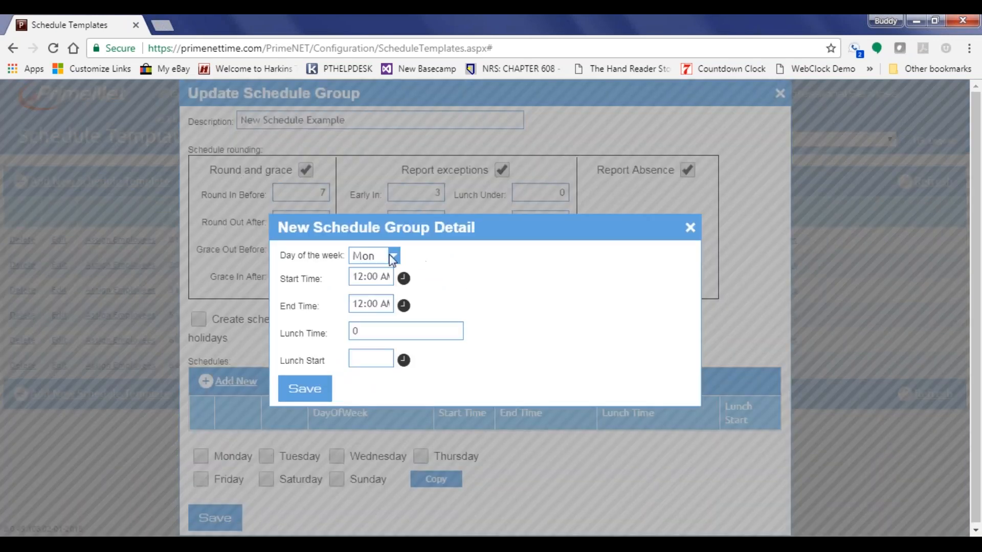
pyautogui.click(404, 279)
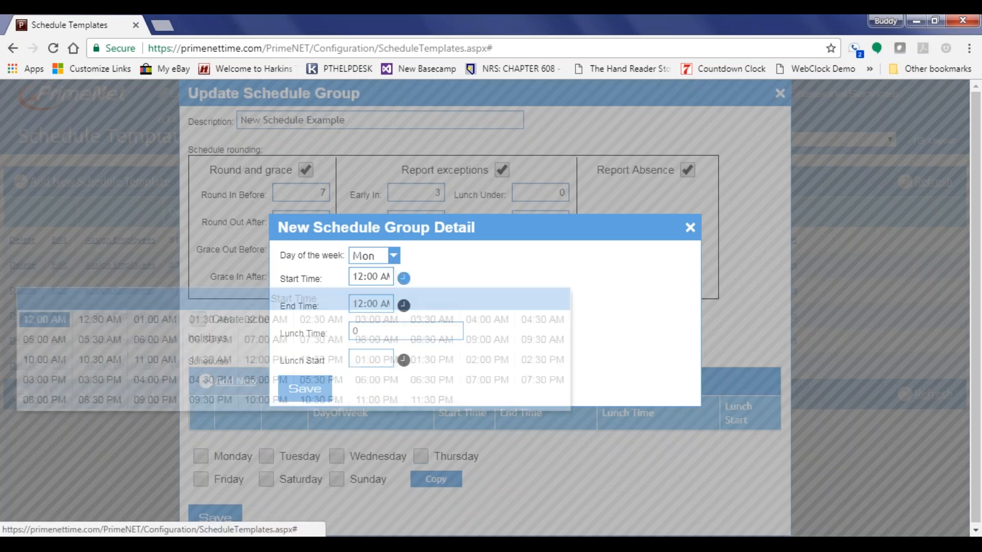
pyautogui.click(261, 340)
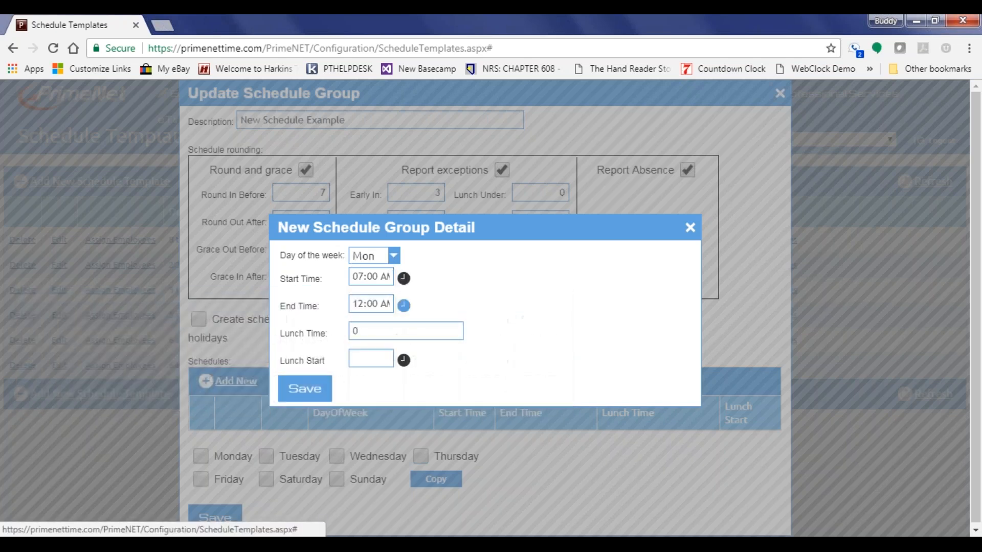
pyautogui.click(404, 305)
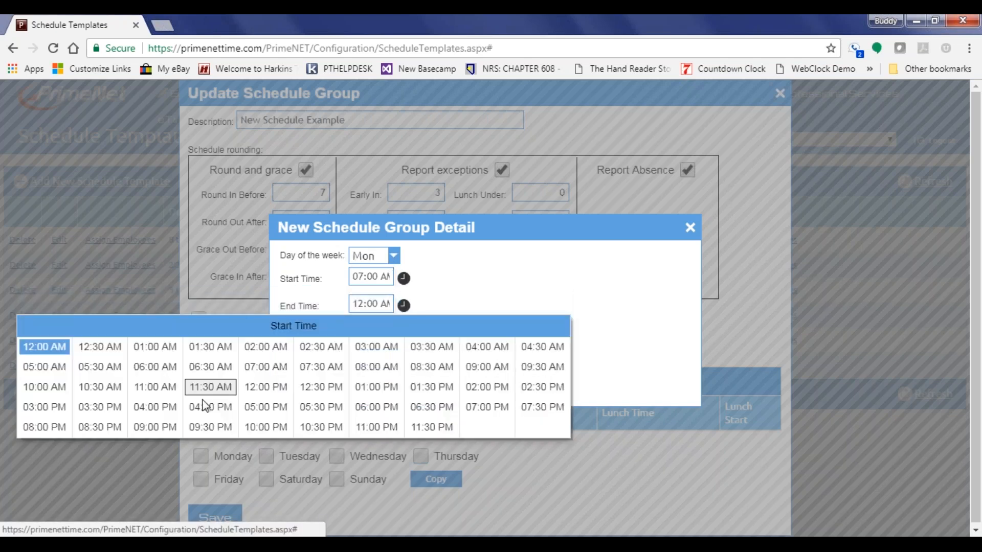
pyautogui.click(225, 413)
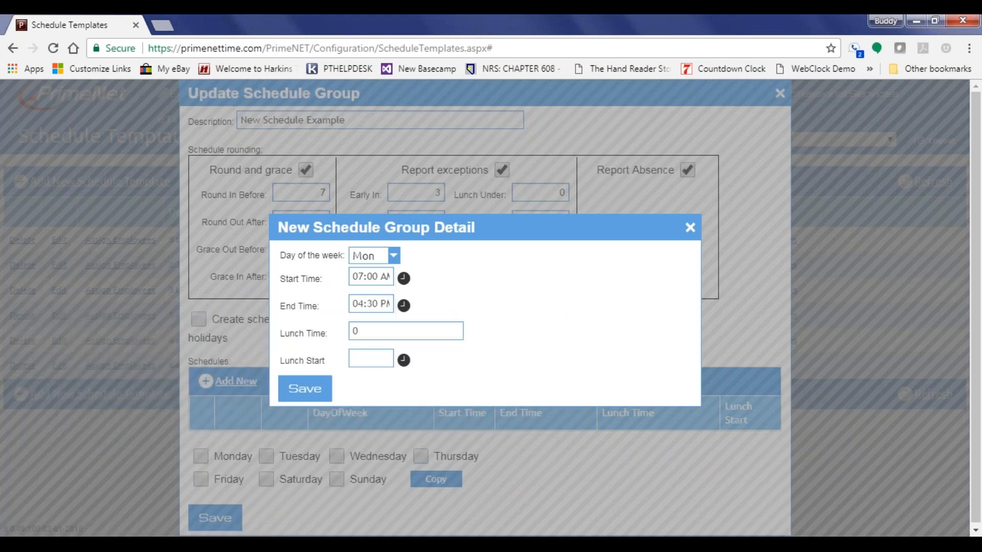
pyautogui.click(403, 306)
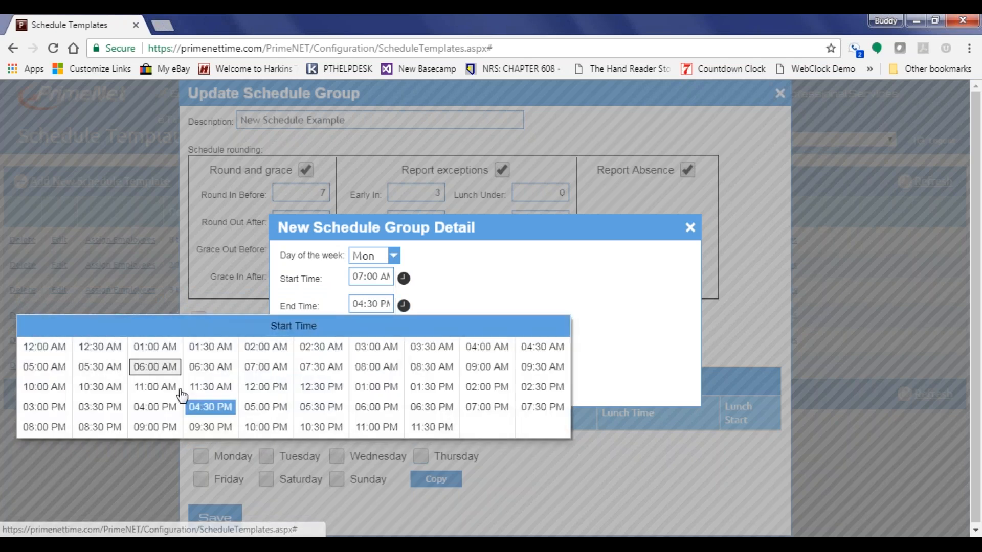
pyautogui.click(155, 407)
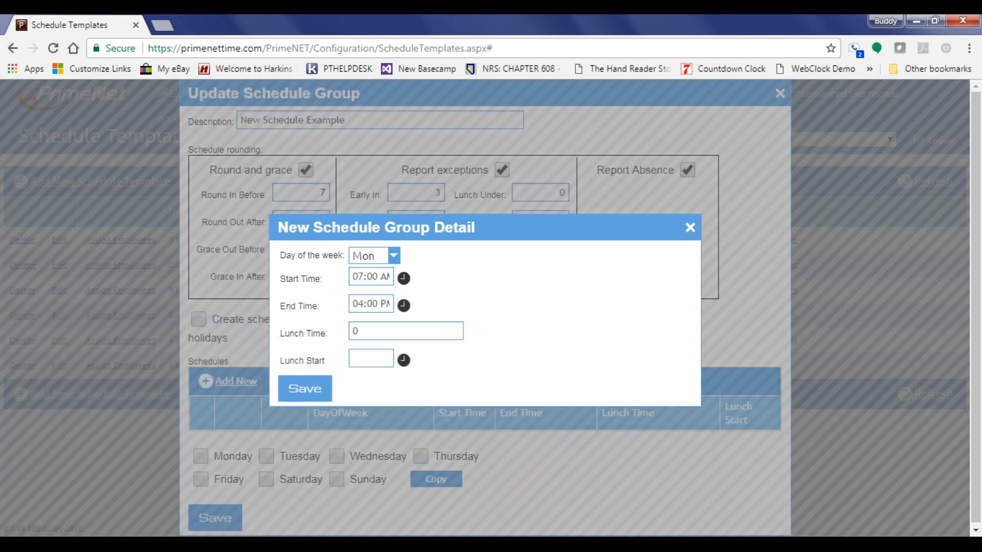
pyautogui.click(404, 306)
pyautogui.click(107, 412)
# Set Monday's lunch time to 30 and its lunch start to 11:00 AM, and save the schedule item
pyautogui.doubleClick(356, 332)
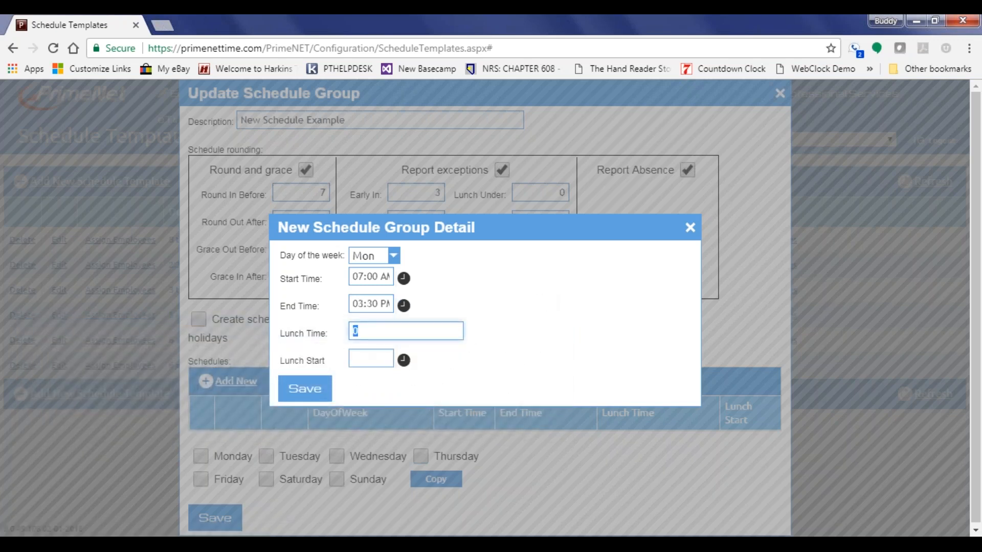
pyautogui.write('30')
pyautogui.click(359, 360)
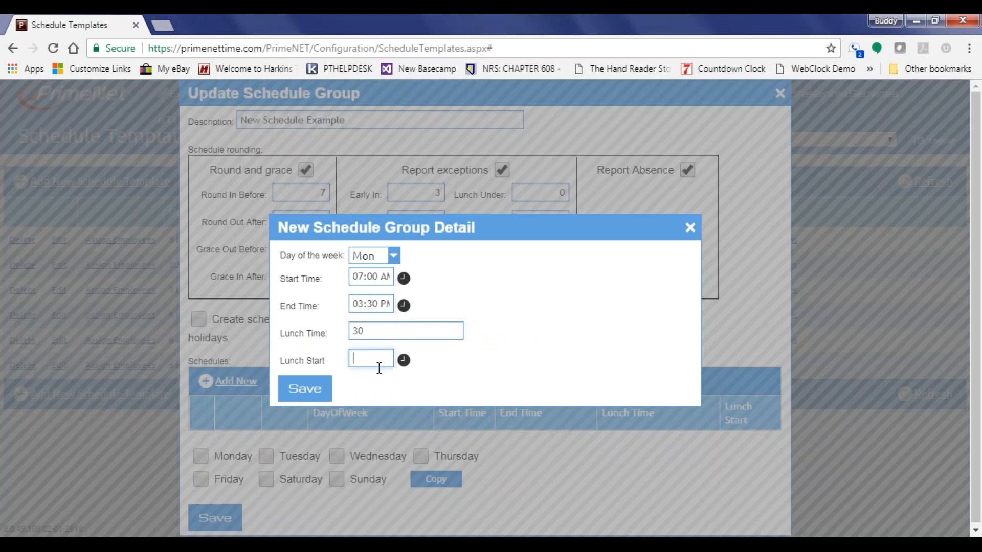
pyautogui.write('11')
pyautogui.click(403, 360)
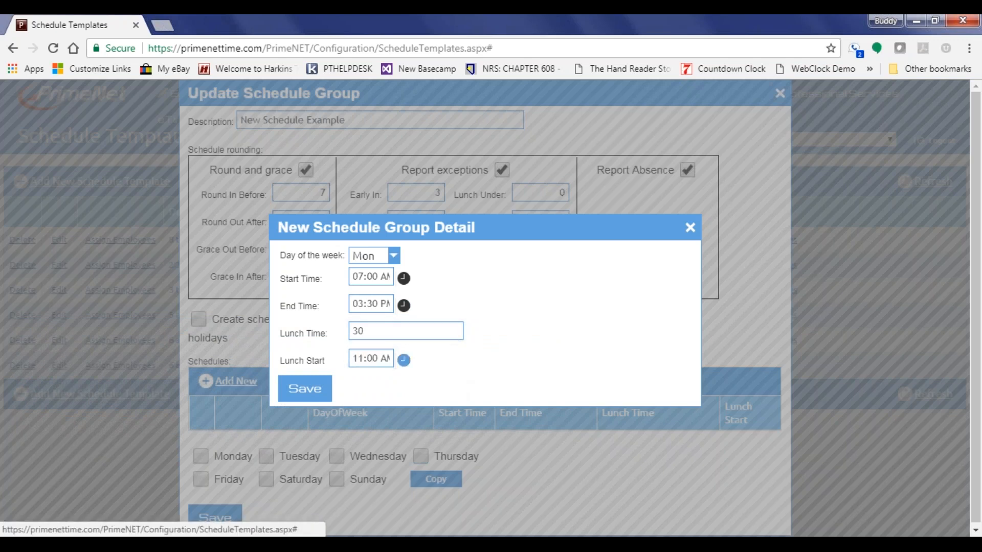
pyautogui.click(155, 442)
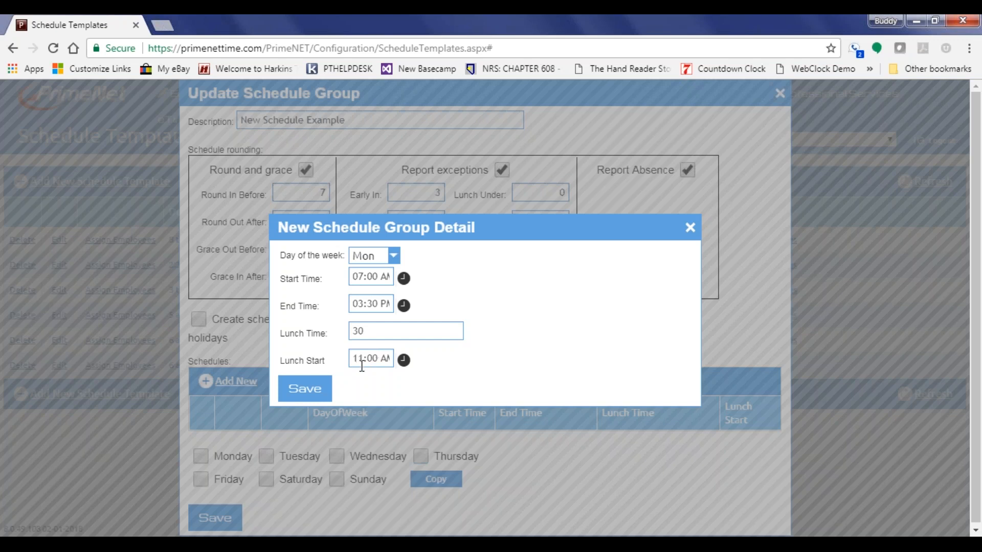
pyautogui.click(304, 390)
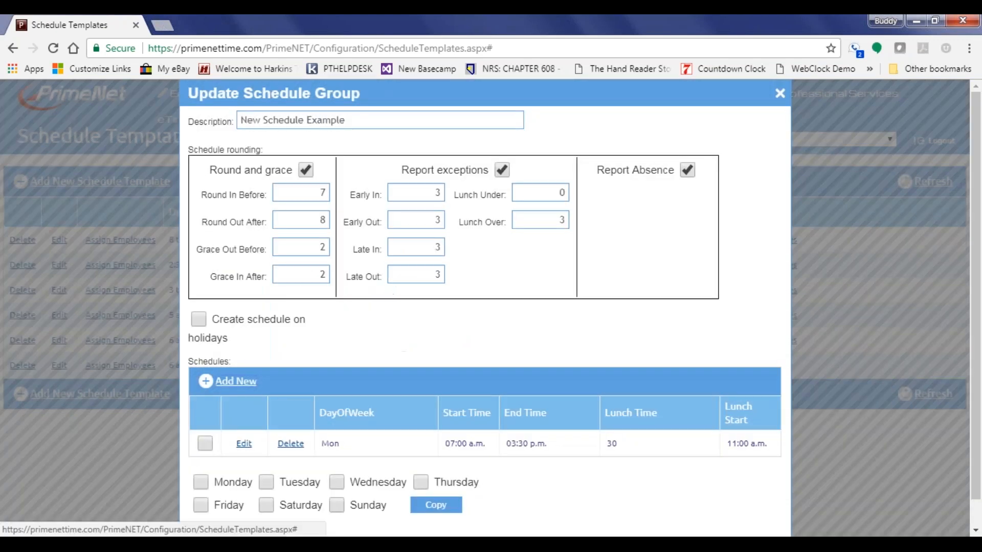
# Copy the Monday schedule to Tuesday, Wednesday, Thursday and Friday
pyautogui.scroll(-1, 315, 403)
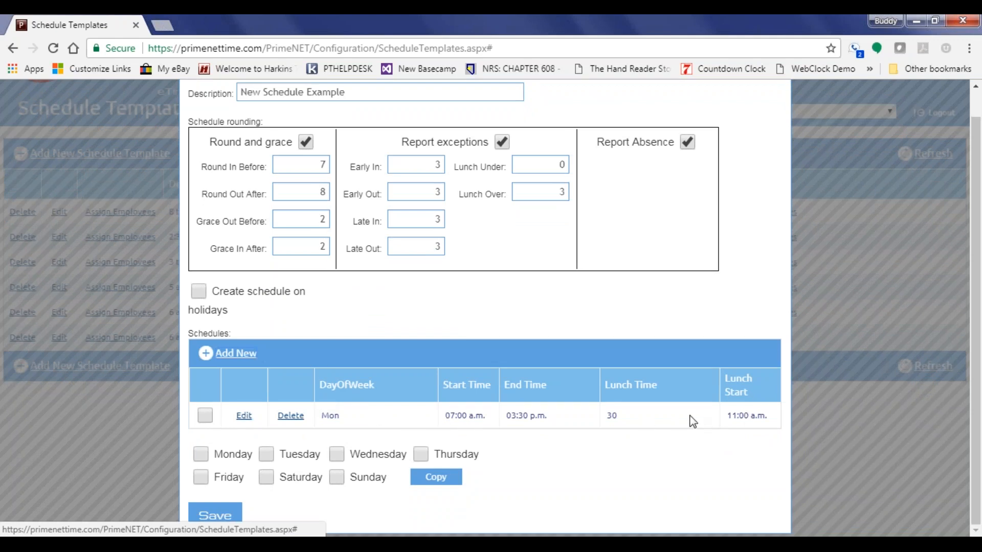
pyautogui.click(206, 417)
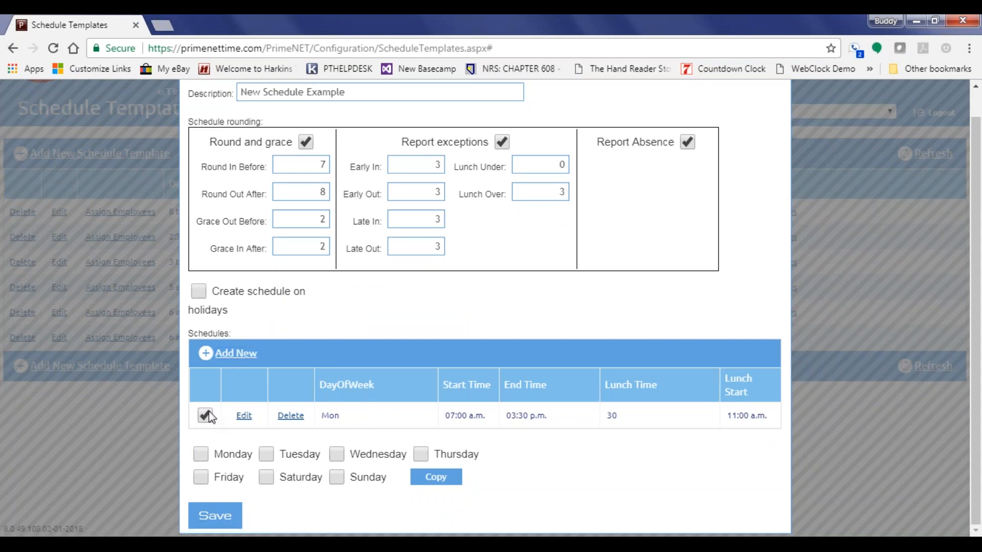
pyautogui.click(267, 454)
pyautogui.click(405, 458)
pyautogui.click(422, 455)
pyautogui.click(201, 476)
pyautogui.click(437, 481)
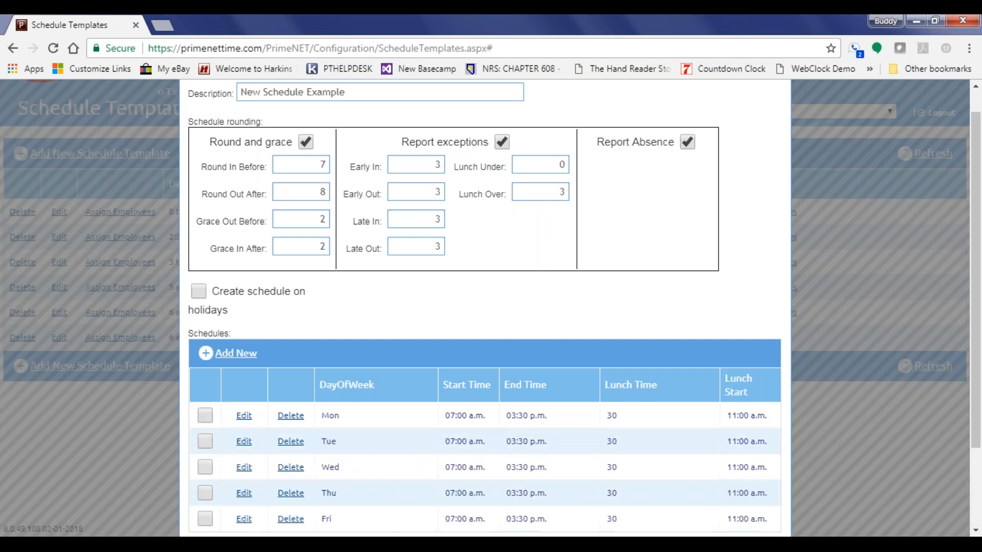
# Change Friday's end time to 01:00 PM and save the schedule item
pyautogui.scroll(-2, 439, 389)
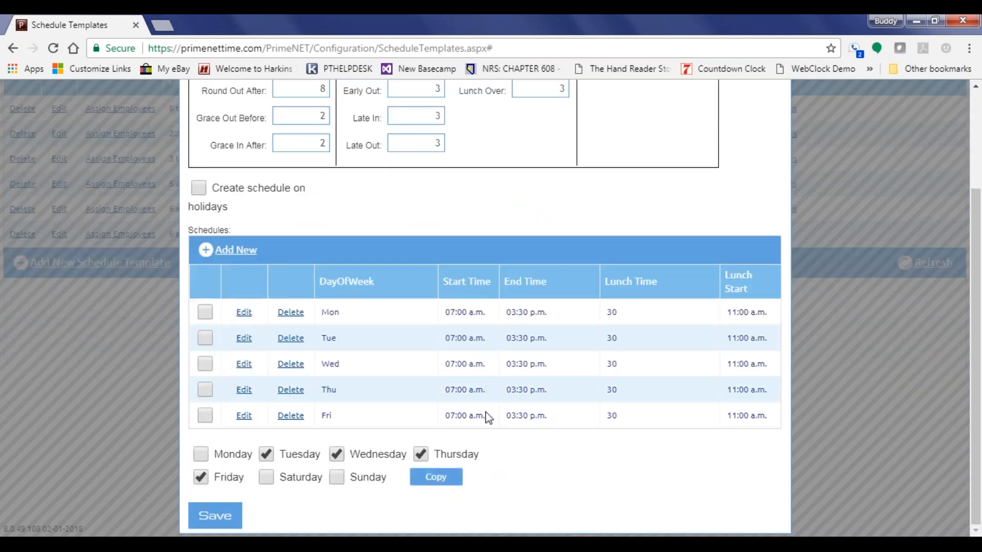
pyautogui.click(244, 415)
pyautogui.click(386, 407)
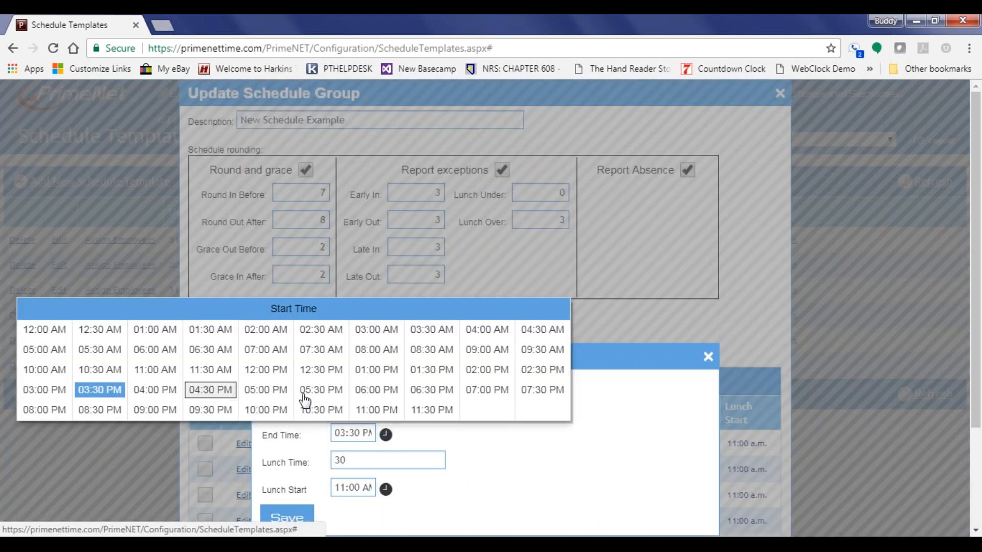
pyautogui.click(374, 371)
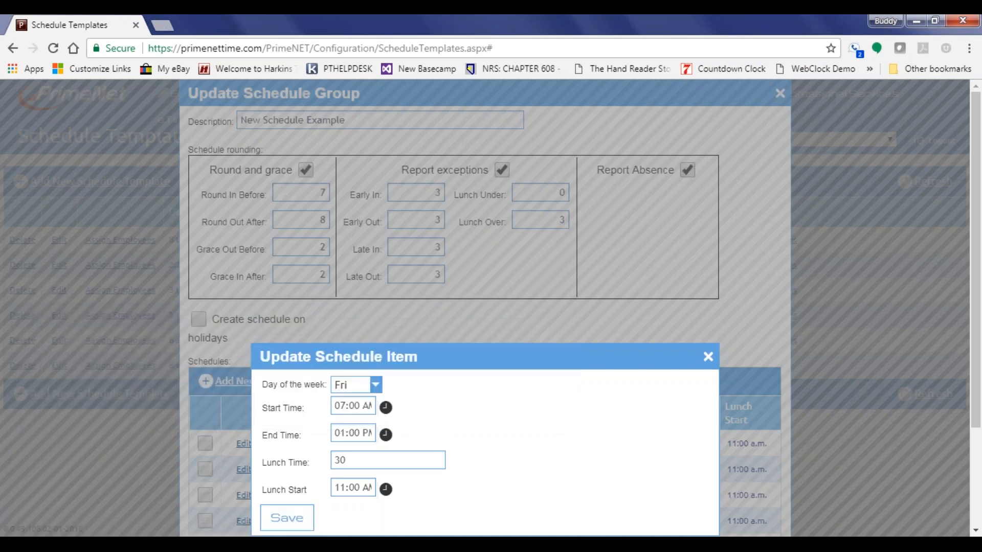
pyautogui.click(287, 517)
# Save the New Schedule Example template and dismiss the dialog for selecting a template to copy
pyautogui.scroll(-1, 287, 525)
pyautogui.scroll(-2, 318, 424)
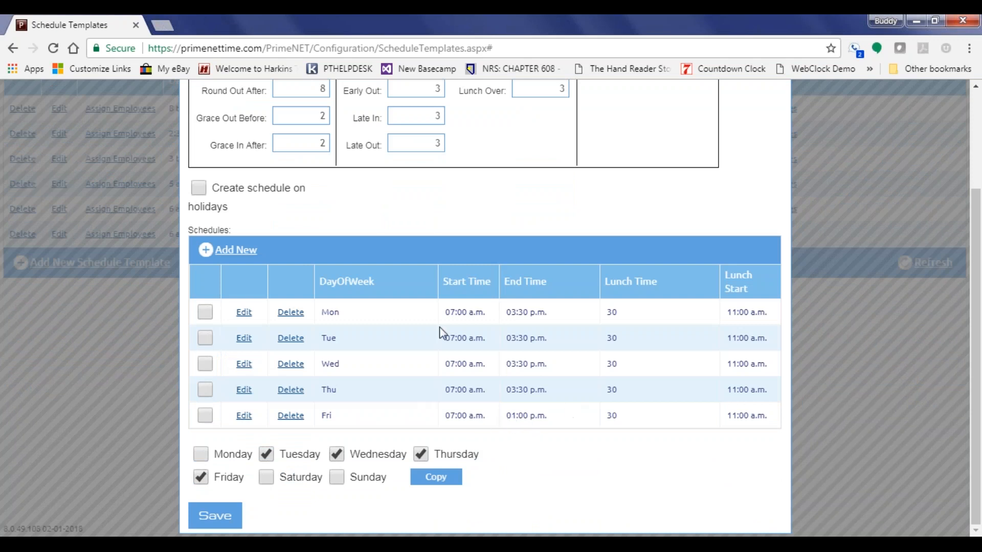
pyautogui.click(224, 507)
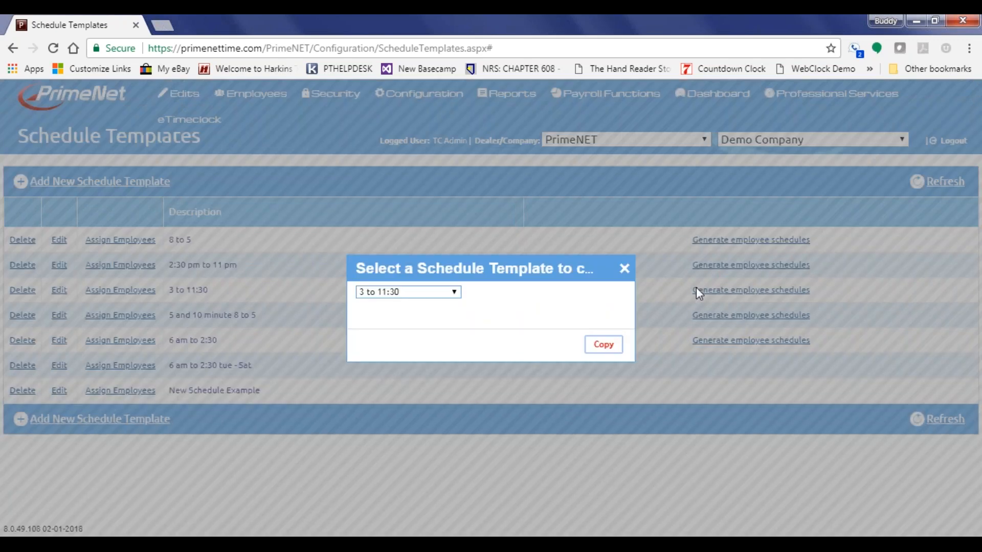
pyautogui.click(625, 268)
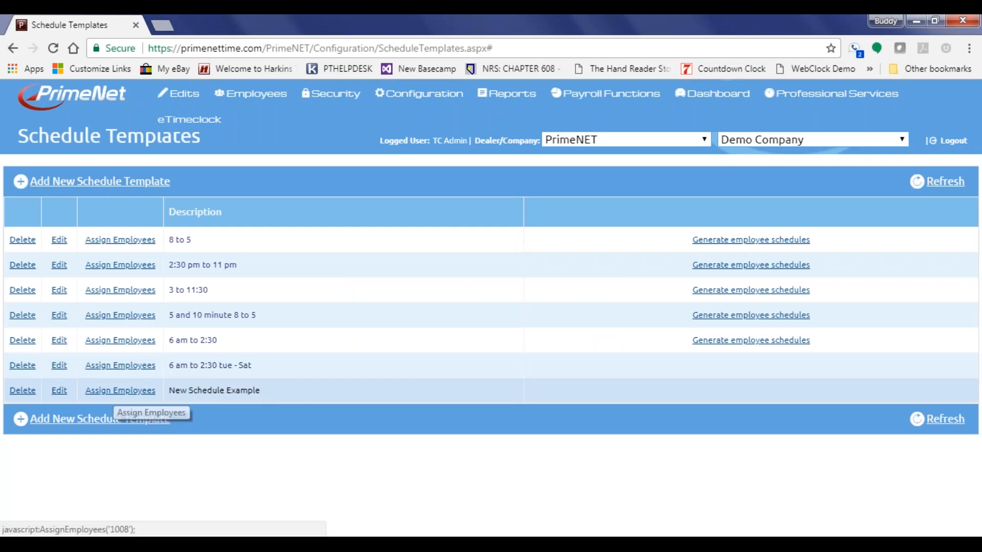
# Open the employee assignment for New Schedule Example and list all available employees
pyautogui.click(117, 391)
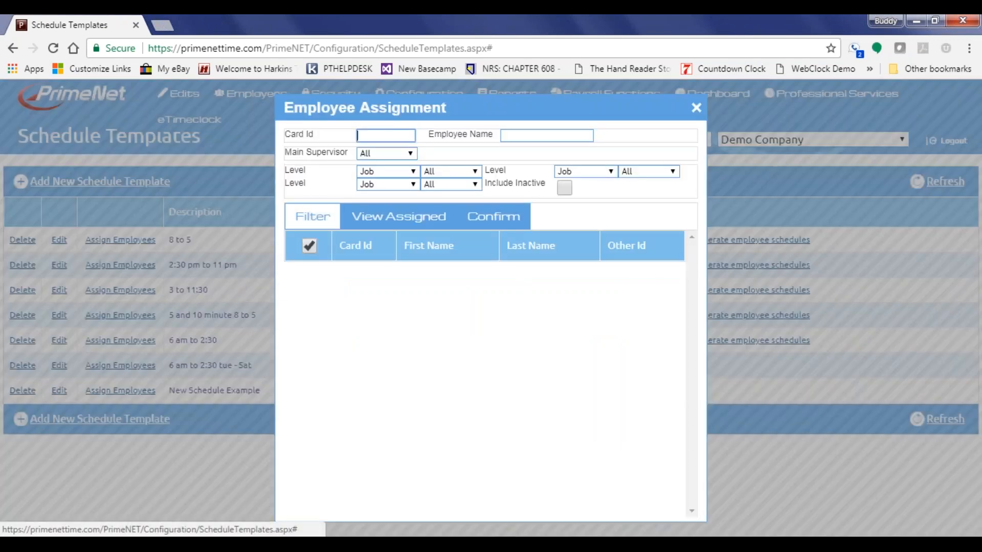
pyautogui.click(292, 211)
pyautogui.scroll(-5, 415, 345)
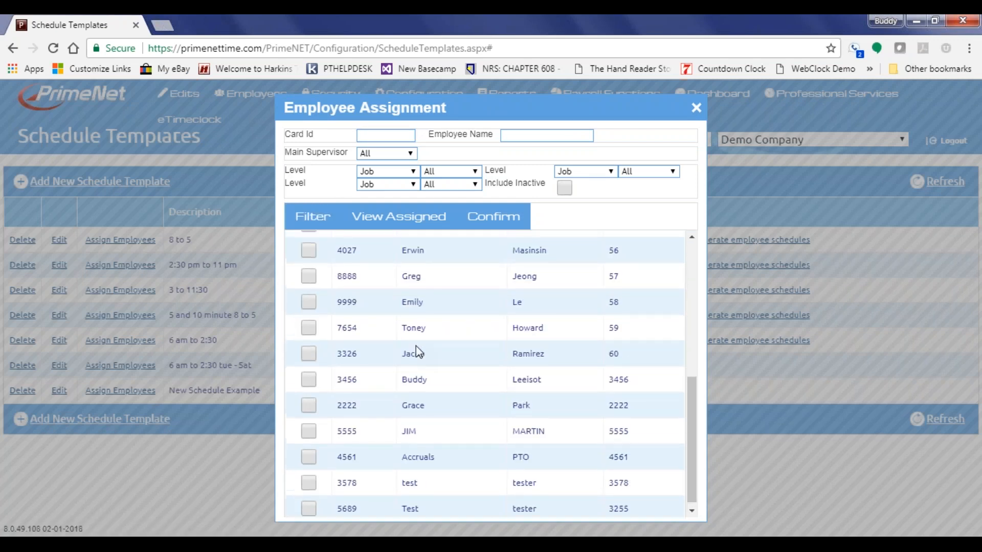
pyautogui.scroll(5, 416, 346)
# Filter the employee list by one employee's card ID
pyautogui.click(376, 134)
pyautogui.write('3081')
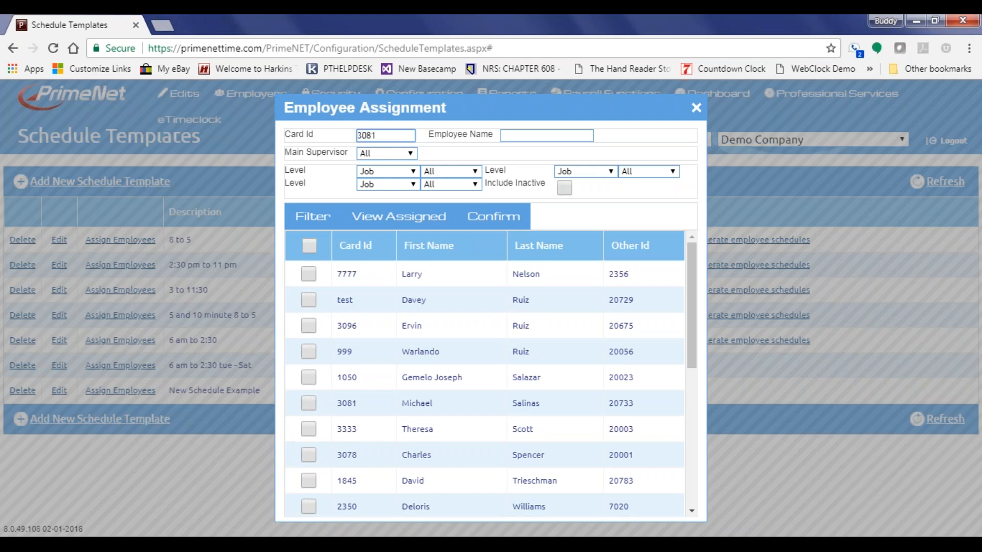
pyautogui.click(314, 219)
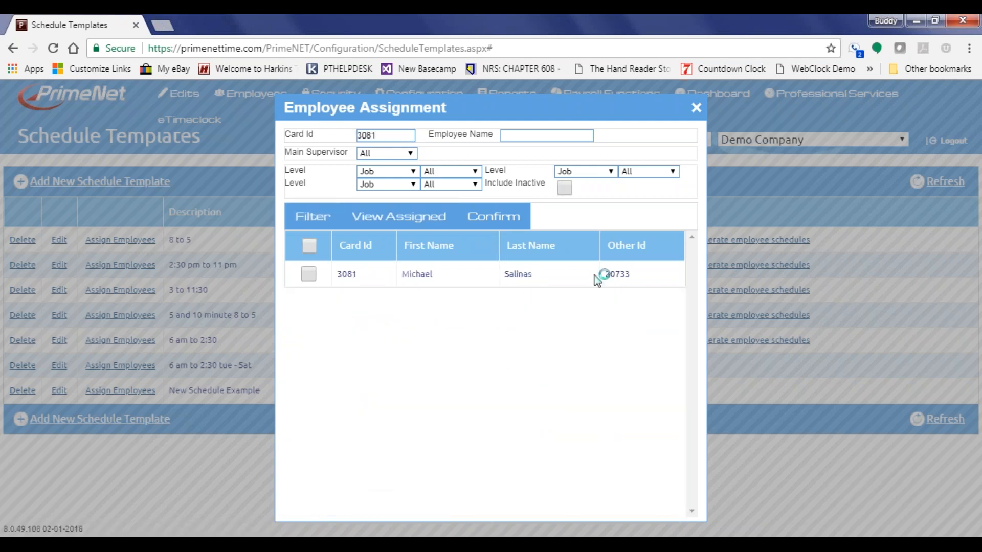
# Clear the card ID, filter the employees by the first named main supervisor, and look through the list
pyautogui.moveTo(400, 134); pyautogui.dragTo(290, 137)
pyautogui.press('BackSpace')
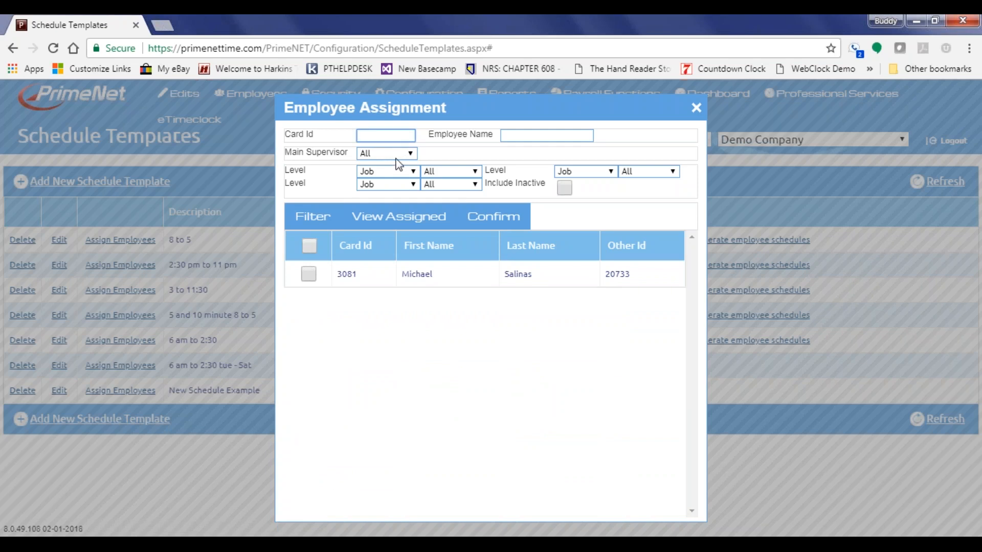
pyautogui.click(513, 135)
pyautogui.click(411, 154)
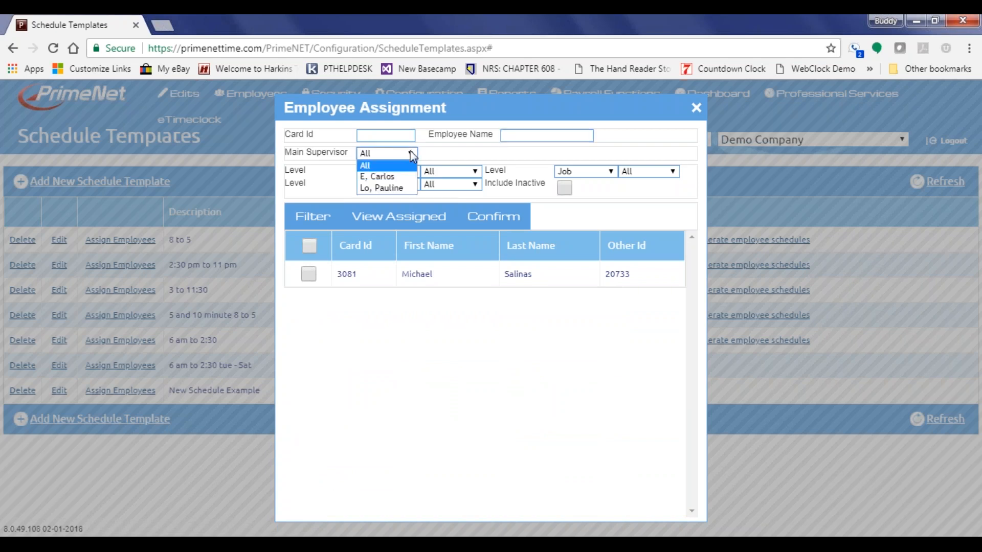
pyautogui.click(391, 178)
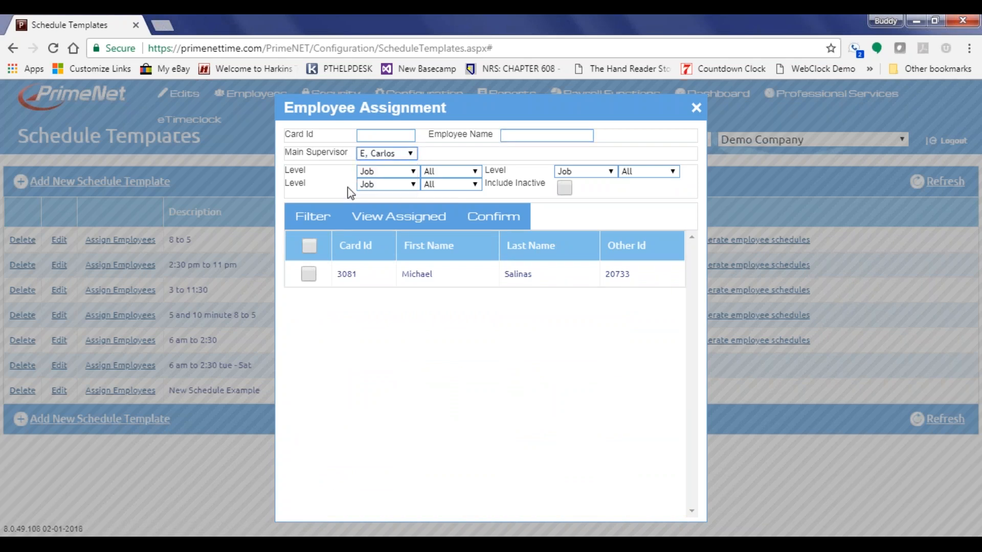
pyautogui.click(310, 227)
pyautogui.scroll(-2, 368, 401)
pyautogui.scroll(-3, 364, 390)
pyautogui.scroll(5, 364, 389)
# Reset the main supervisor filter to All and filter the employees by Department 57
pyautogui.click(393, 155)
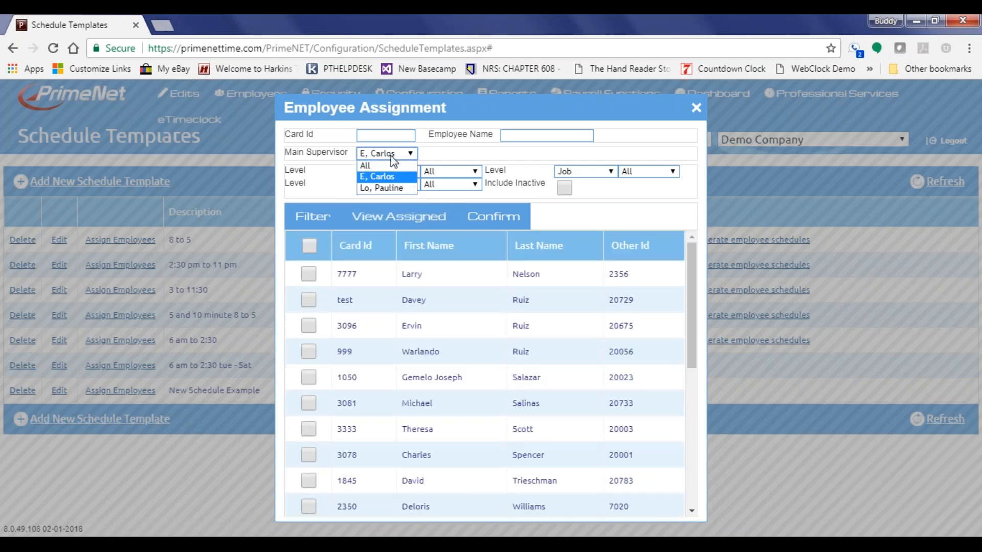
pyautogui.click(370, 166)
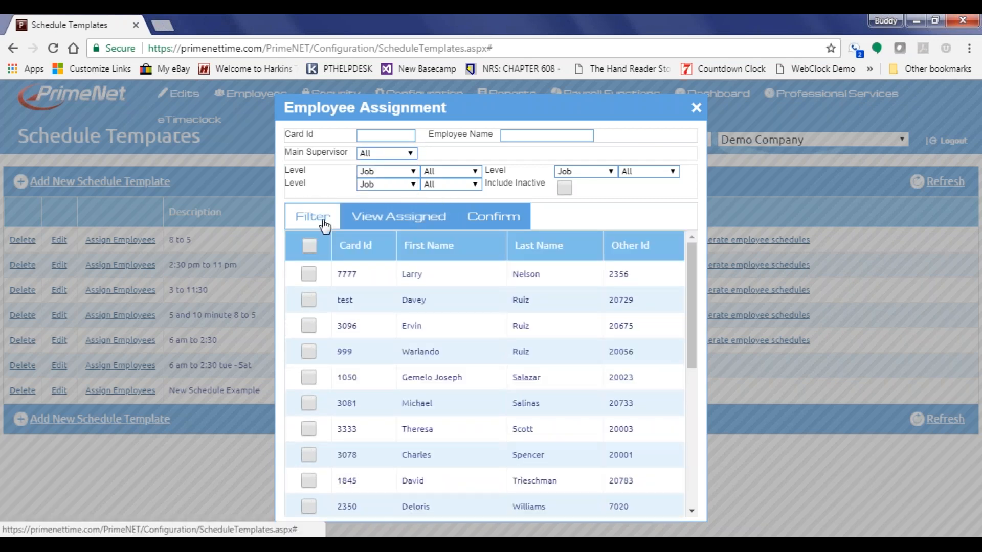
pyautogui.click(403, 172)
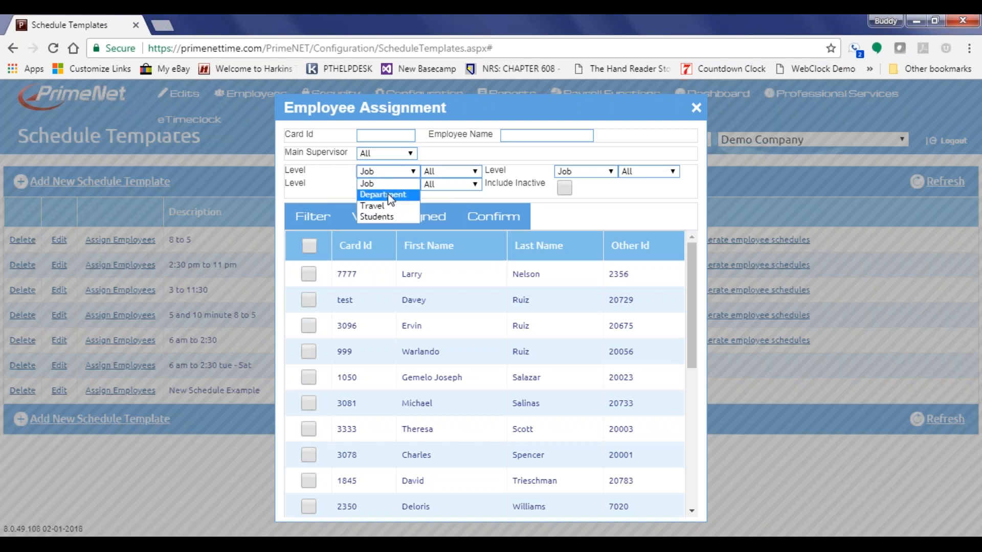
pyautogui.click(388, 194)
pyautogui.click(450, 171)
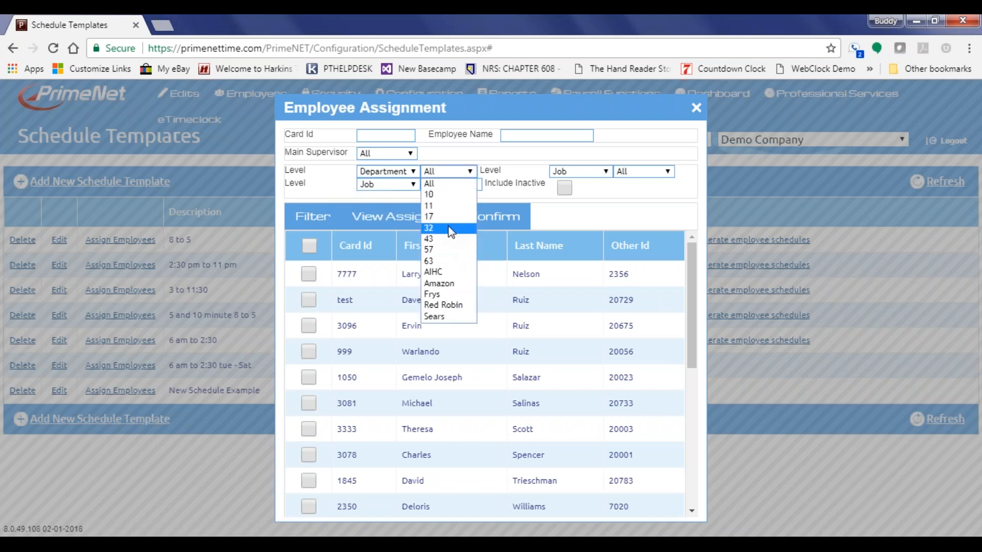
pyautogui.click(442, 255)
pyautogui.click(316, 218)
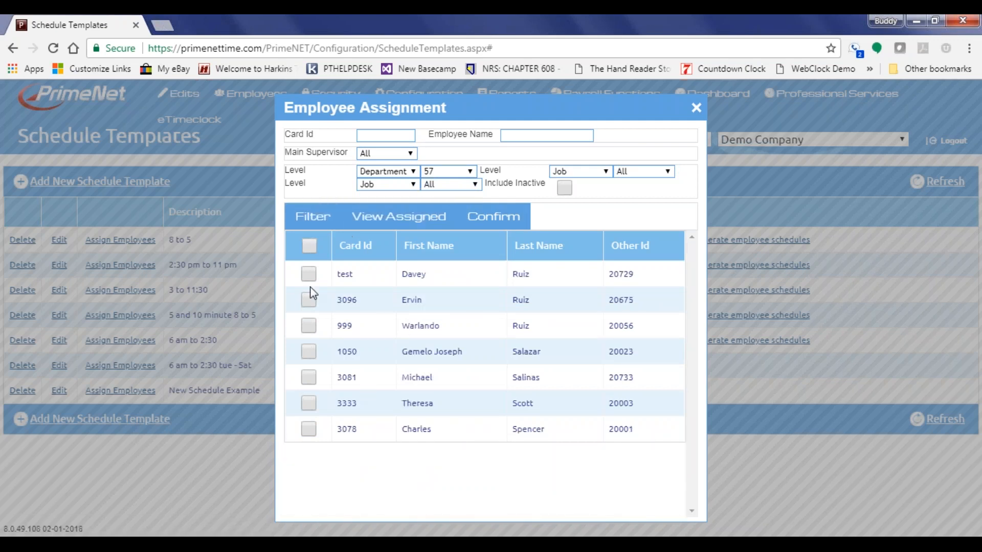
# Select the first, third and sixth employees in the filtered list, leaving the assignment unsaved
pyautogui.click(311, 301)
pyautogui.click(308, 351)
pyautogui.click(310, 431)
pyautogui.click(310, 246)
pyautogui.click(315, 245)
pyautogui.click(309, 274)
pyautogui.click(308, 326)
pyautogui.moveTo(496, 221); pyautogui.dragTo(577, 221)
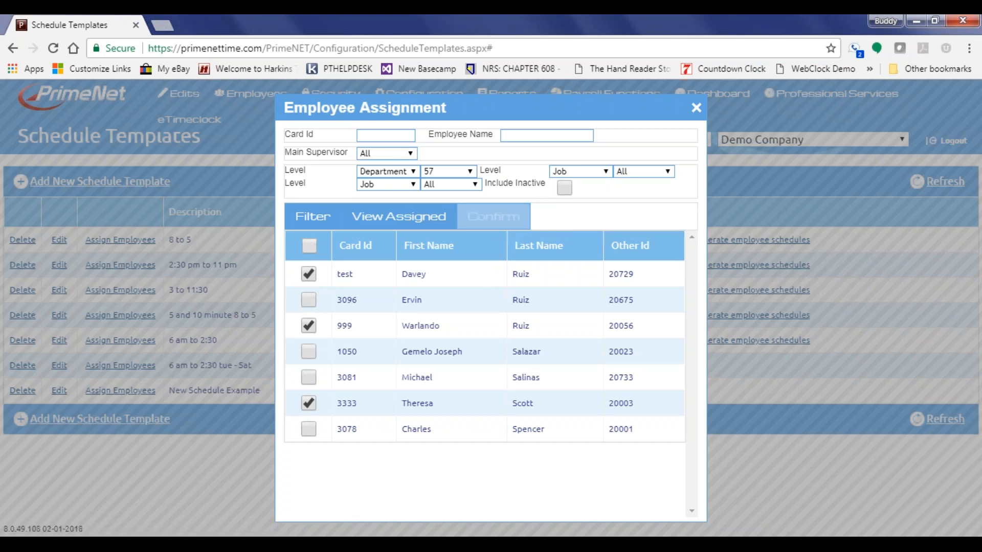
pyautogui.click(505, 225)
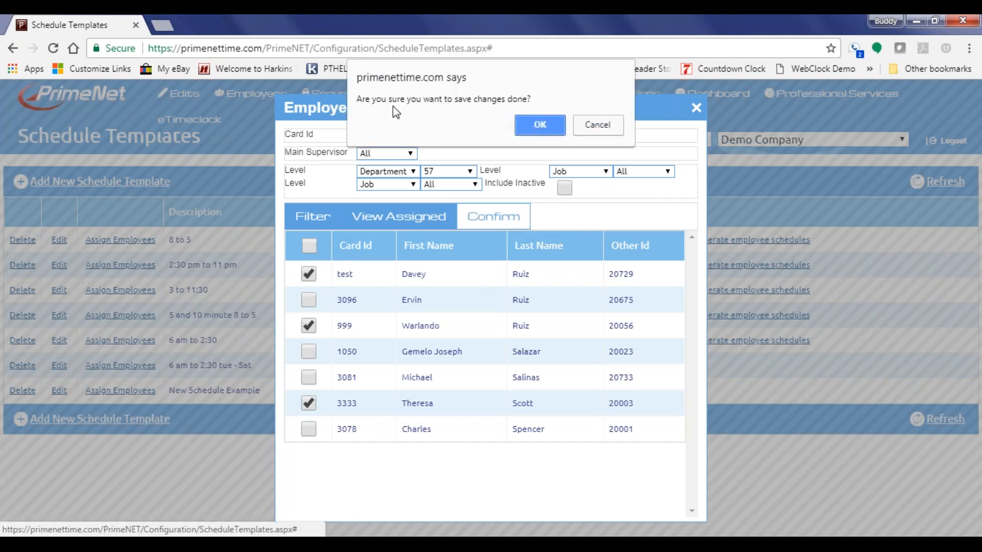
pyautogui.click(594, 126)
# Narrow the employee list further by Travel .50 and Job 102
pyautogui.click(593, 173)
pyautogui.click(566, 206)
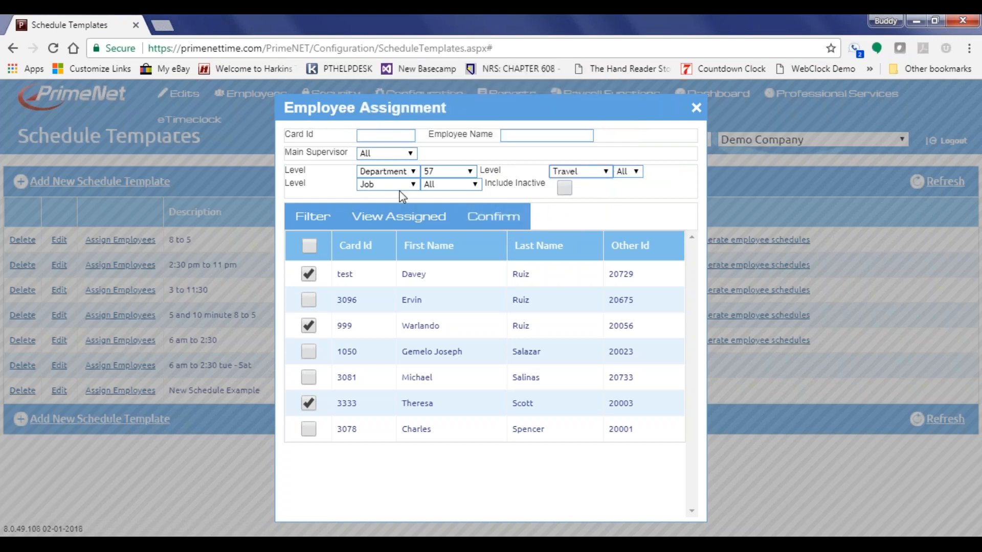
pyautogui.click(400, 185)
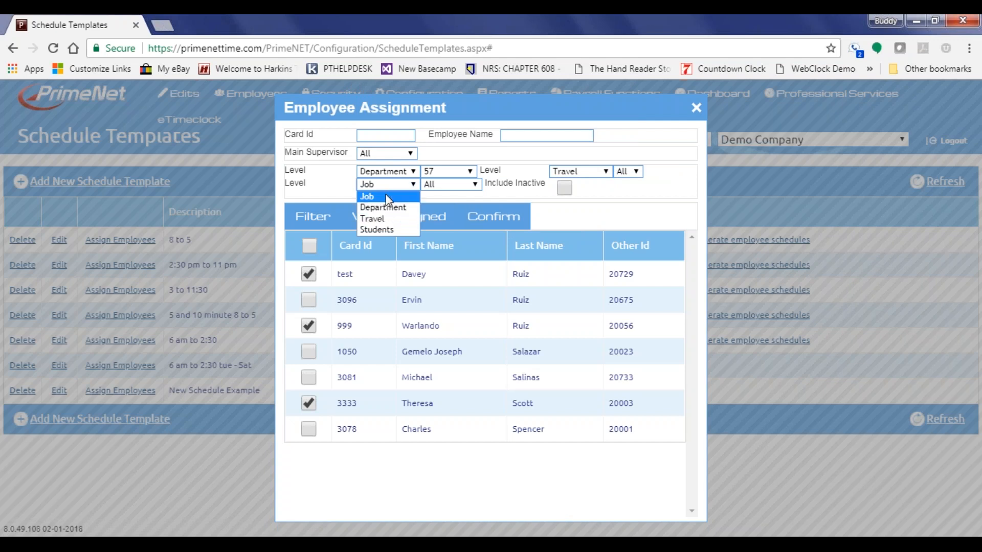
pyautogui.click(385, 198)
pyautogui.click(441, 185)
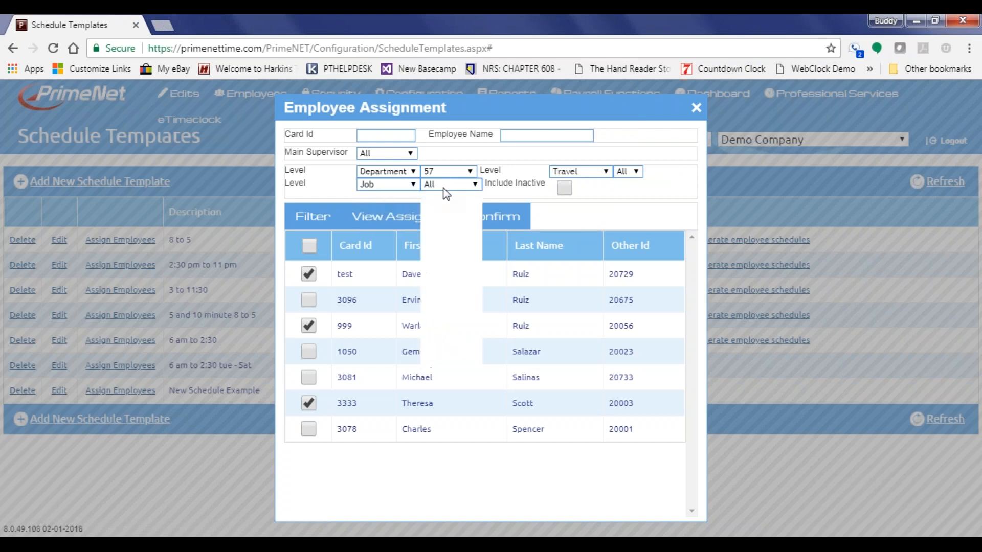
pyautogui.click(440, 241)
pyautogui.click(634, 172)
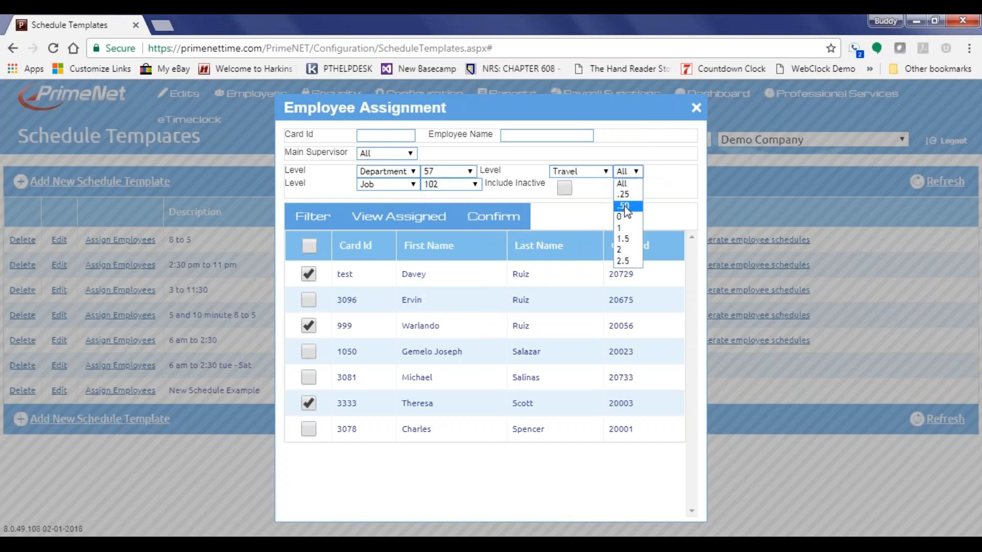
pyautogui.click(625, 205)
pyautogui.click(302, 215)
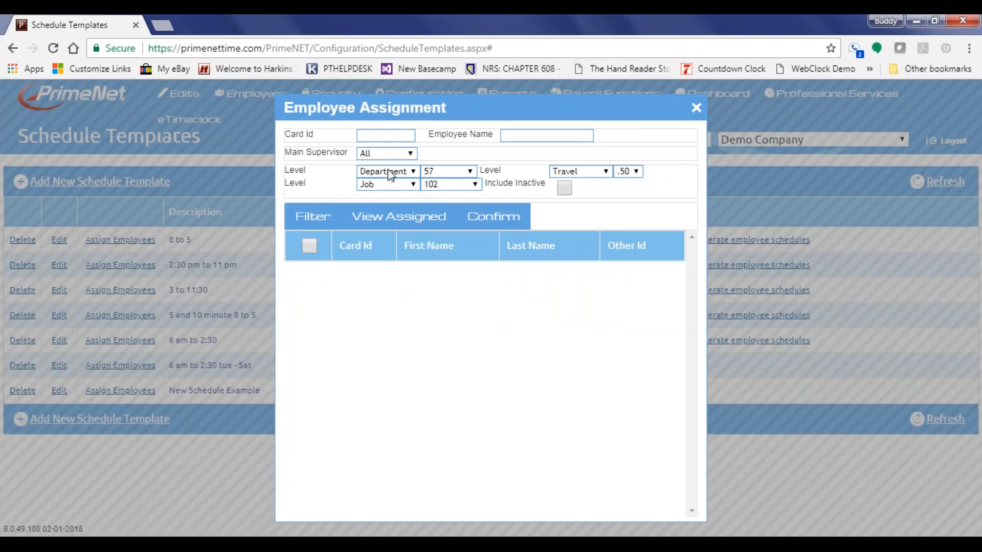
# Reset the Travel and Job values to All and filter the employee list again
pyautogui.click(591, 175)
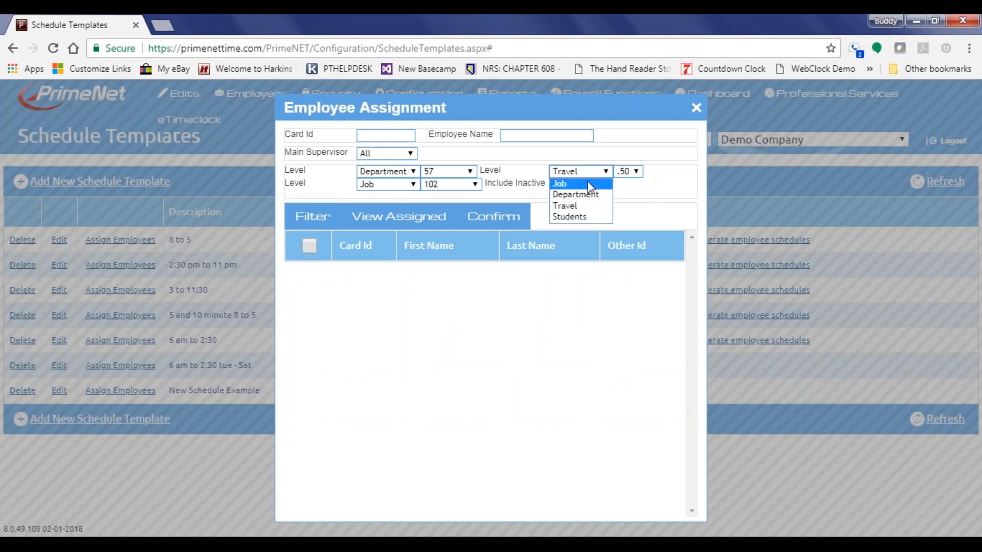
pyautogui.click(627, 171)
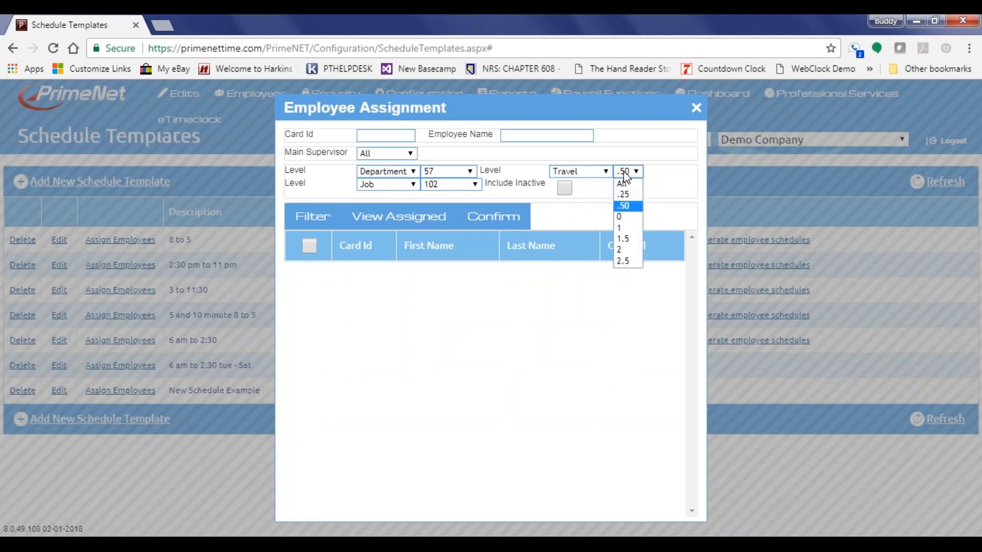
pyautogui.click(622, 182)
pyautogui.click(455, 187)
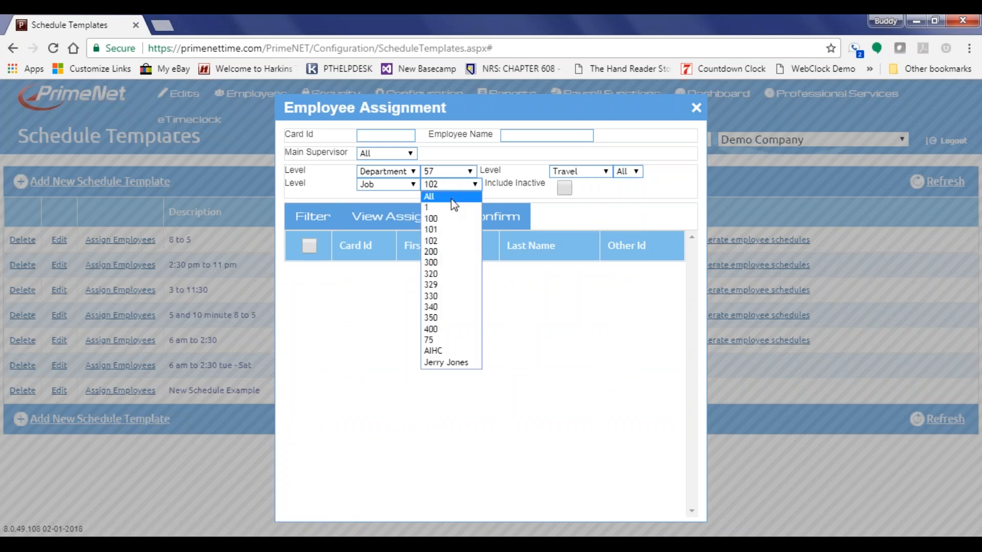
pyautogui.click(452, 199)
pyautogui.click(312, 225)
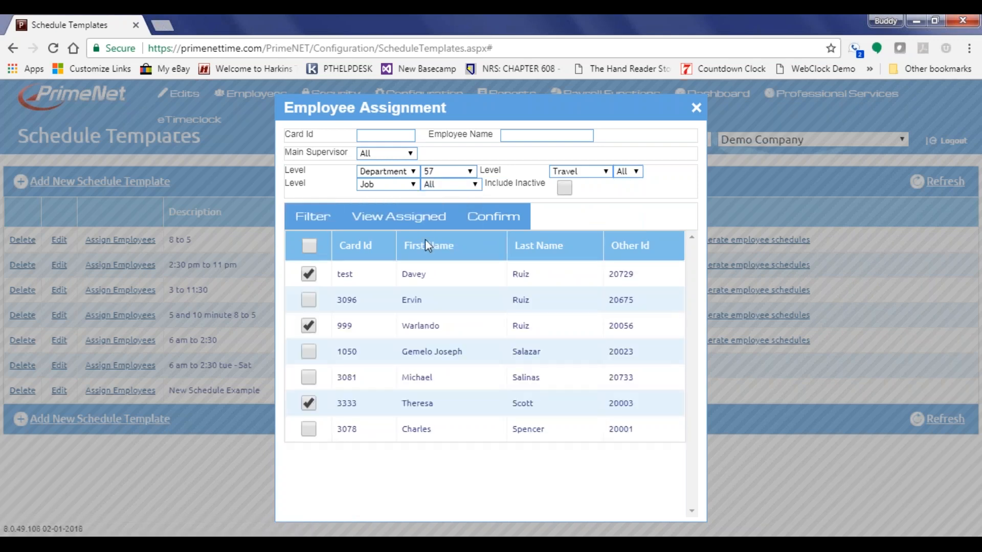
# Save the assignment of the selected employees to New Schedule Example and acknowledge the message
pyautogui.click(499, 219)
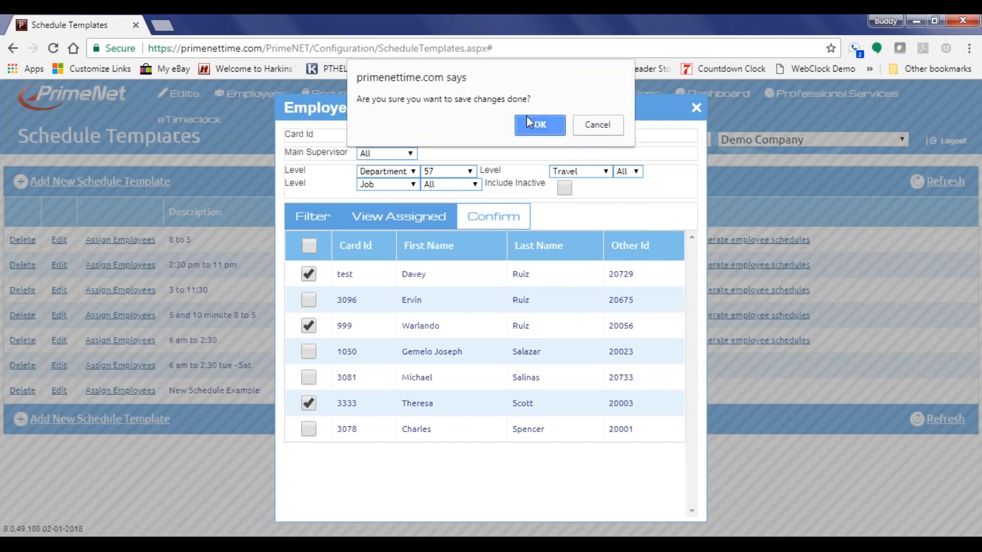
pyautogui.click(539, 127)
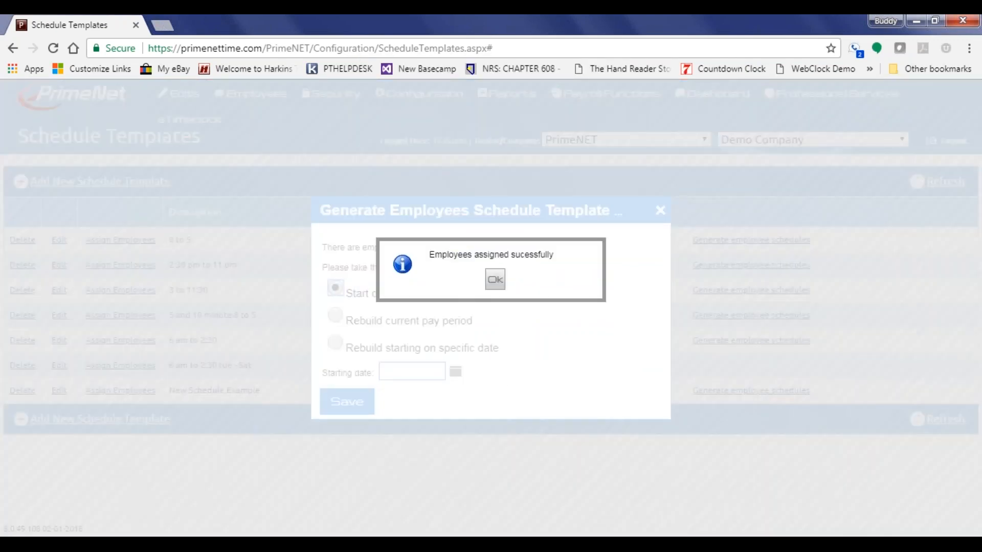
pyautogui.click(496, 279)
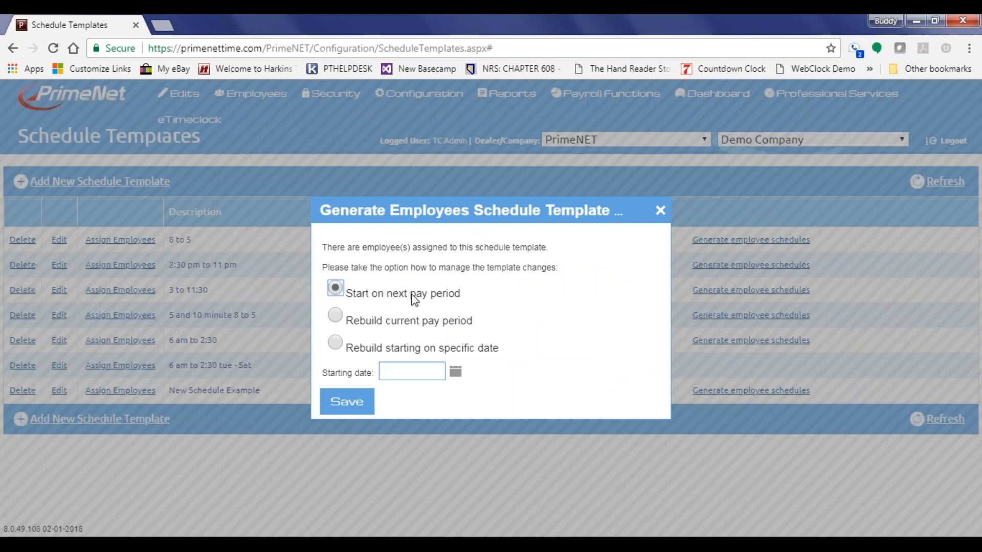
# Generate the assigned employees' schedules with the Rebuild current pay period option
pyautogui.click(335, 316)
pyautogui.click(347, 404)
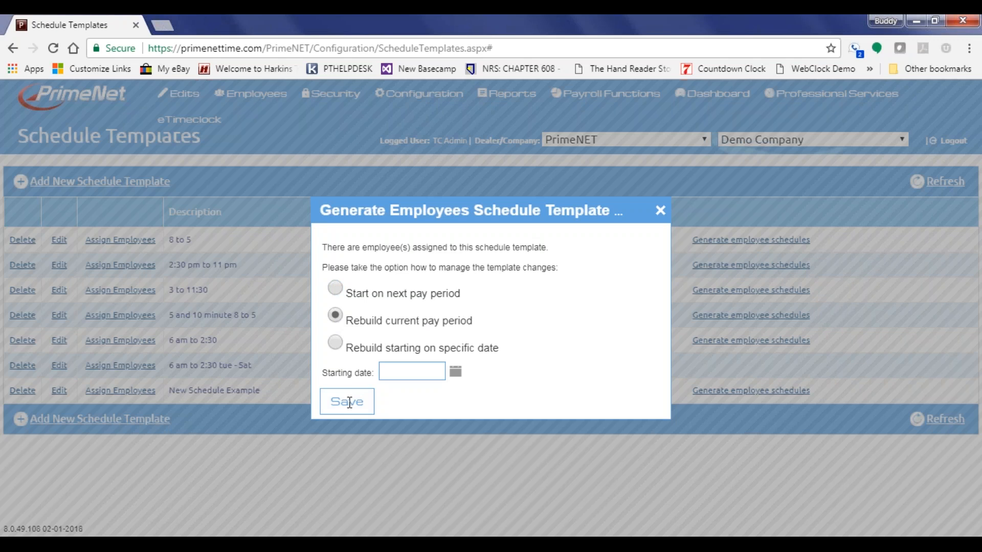
pyautogui.click(349, 403)
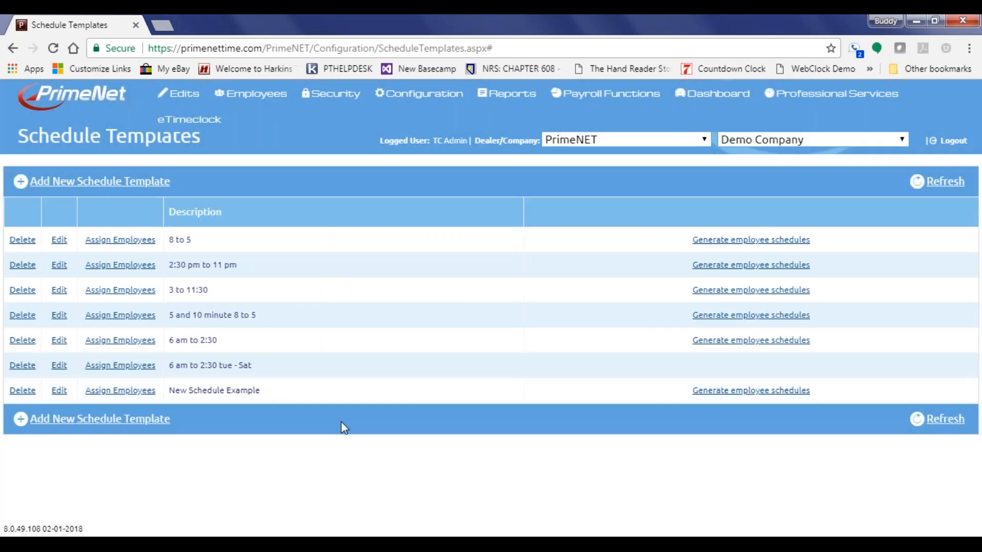
# Review the employees assigned to New Schedule Example, then close the assignment without changes
pyautogui.click(100, 392)
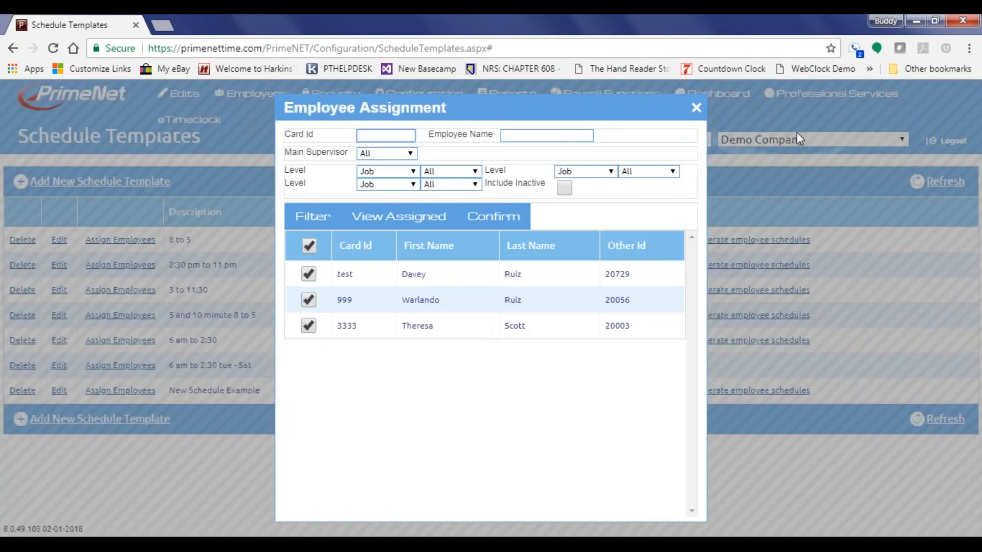
pyautogui.click(696, 107)
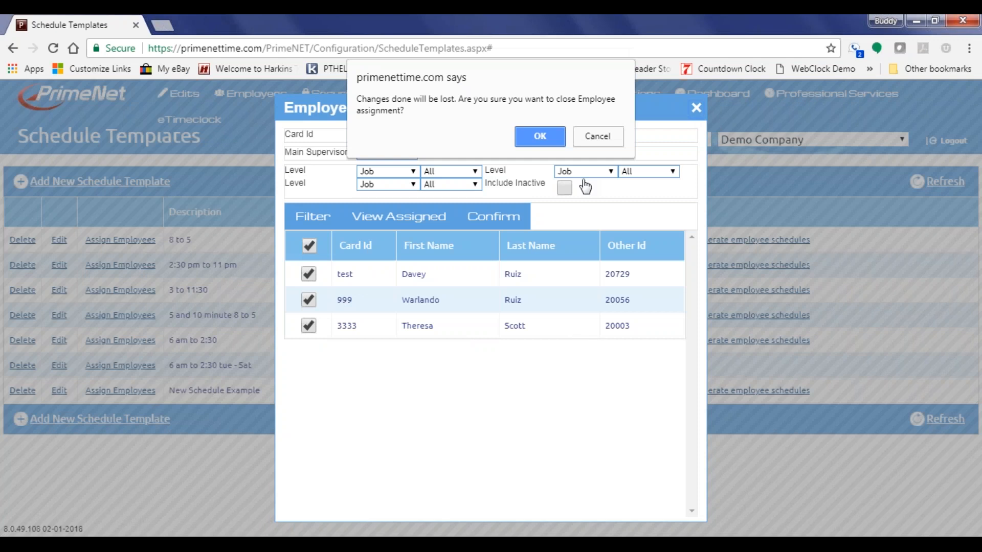
pyautogui.click(539, 136)
# Go to Time Management and show the employee timesheet
pyautogui.moveTo(180, 94)
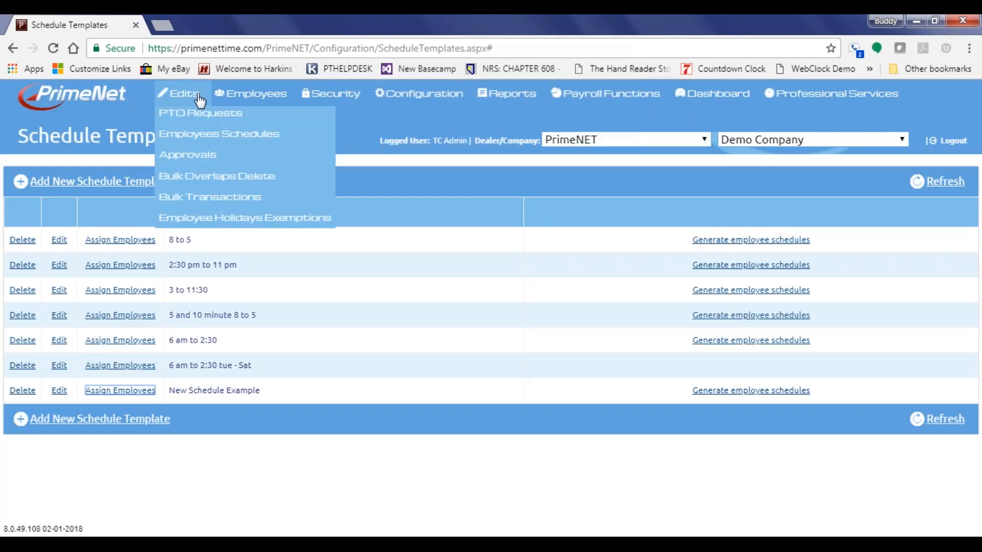
pyautogui.click(201, 127)
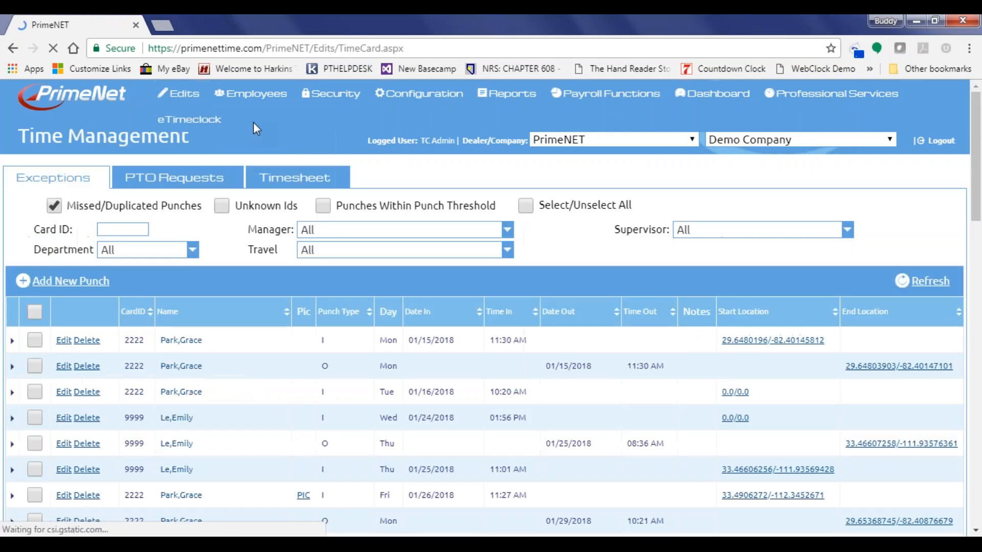
pyautogui.click(292, 180)
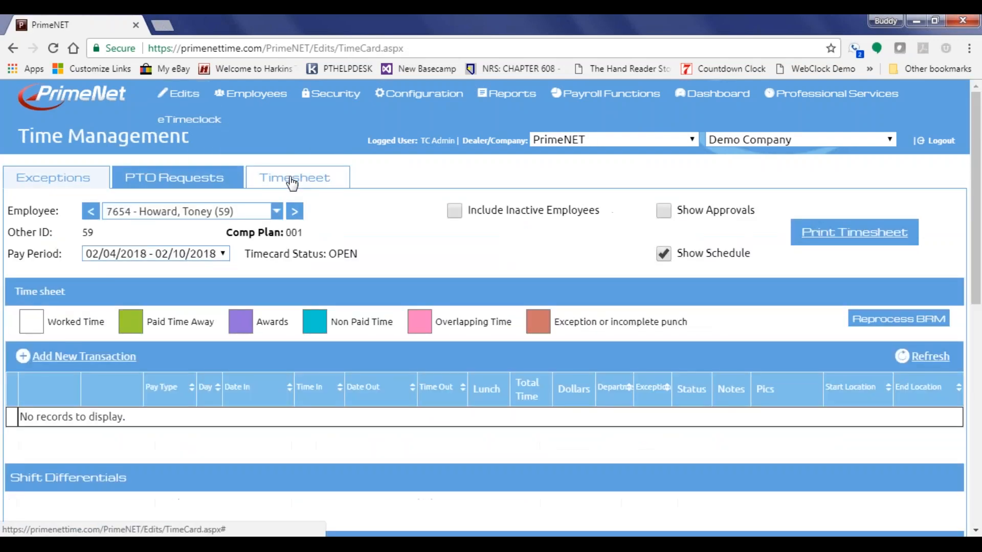
pyautogui.click(227, 211)
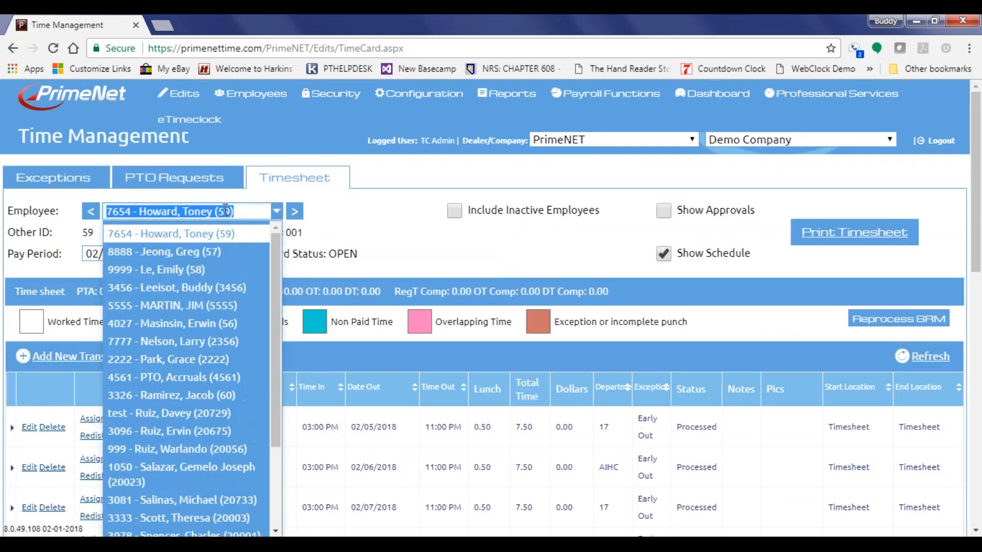
pyautogui.write('dav')
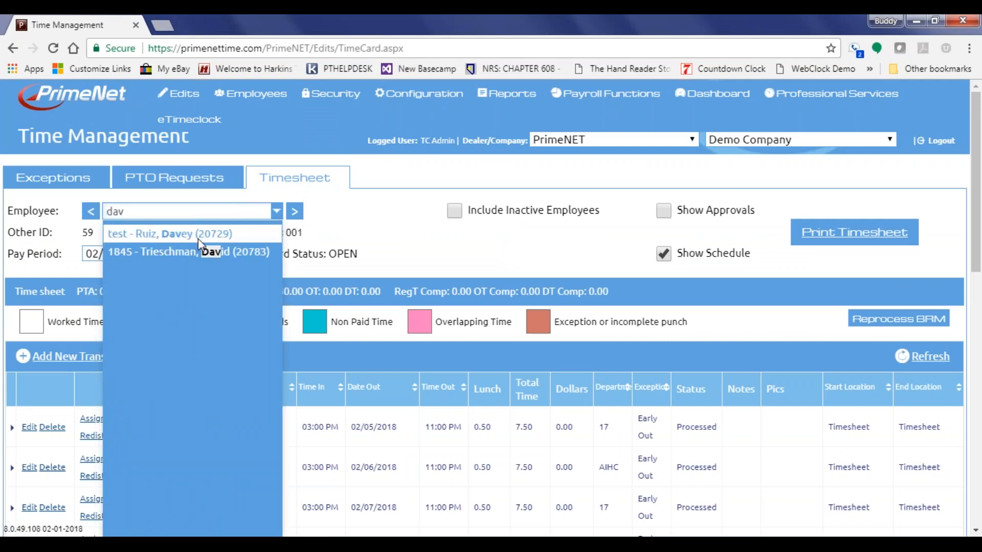
pyautogui.press('BackSpace')
pyautogui.press('BackSpace')
pyautogui.press('BackSpace')
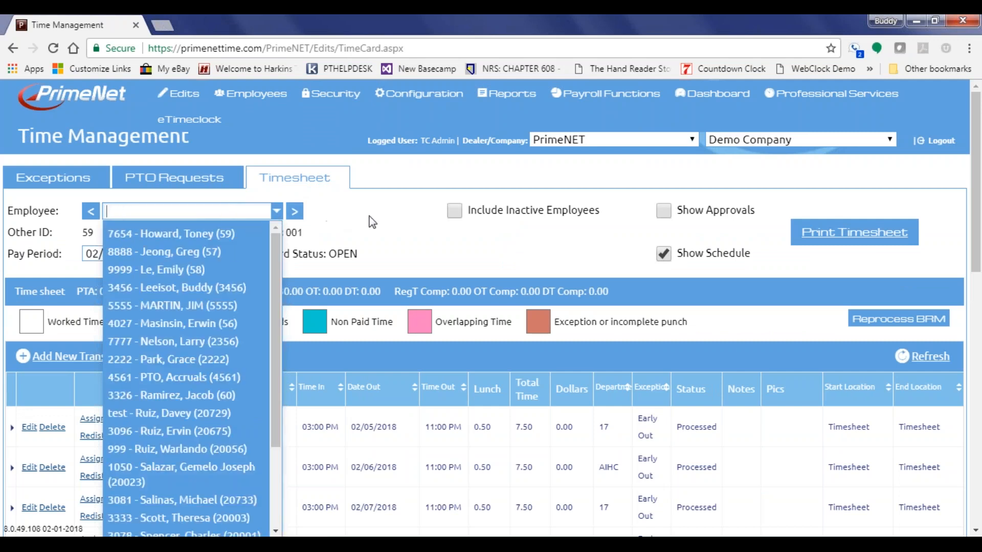
pyautogui.click(372, 229)
# Find the first assigned employee by first name, display their timesheet, and compare its entries with the scheduled times
pyautogui.click(173, 211)
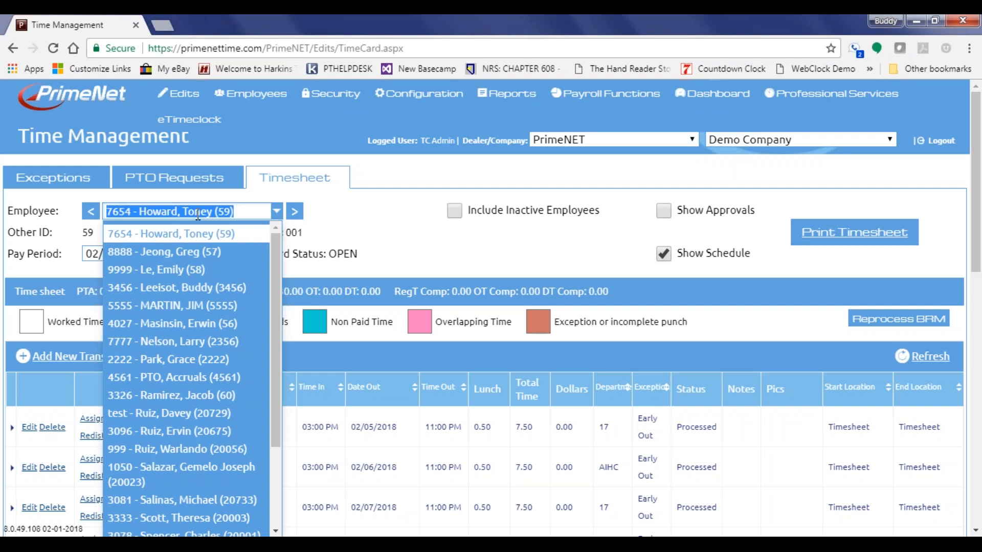
pyautogui.write('davey')
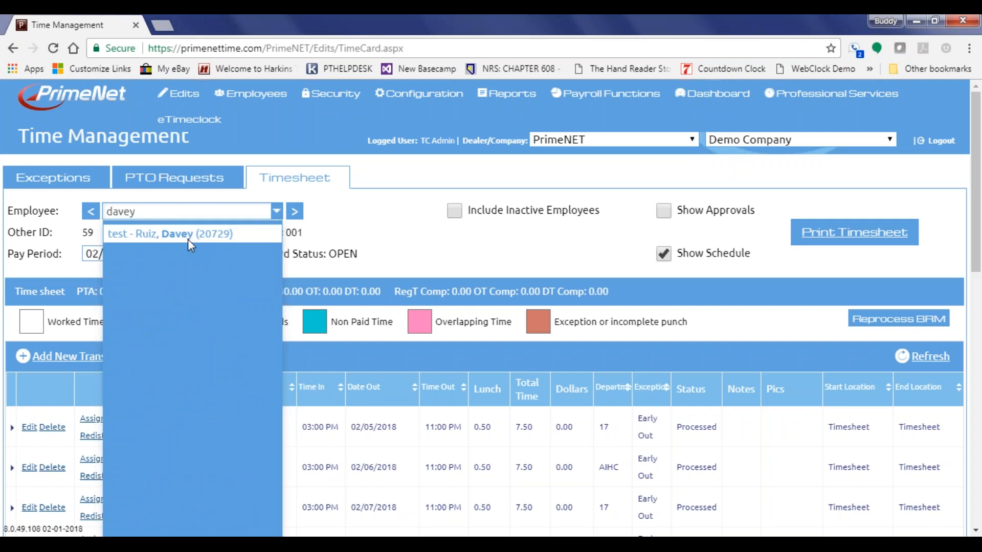
pyautogui.click(164, 236)
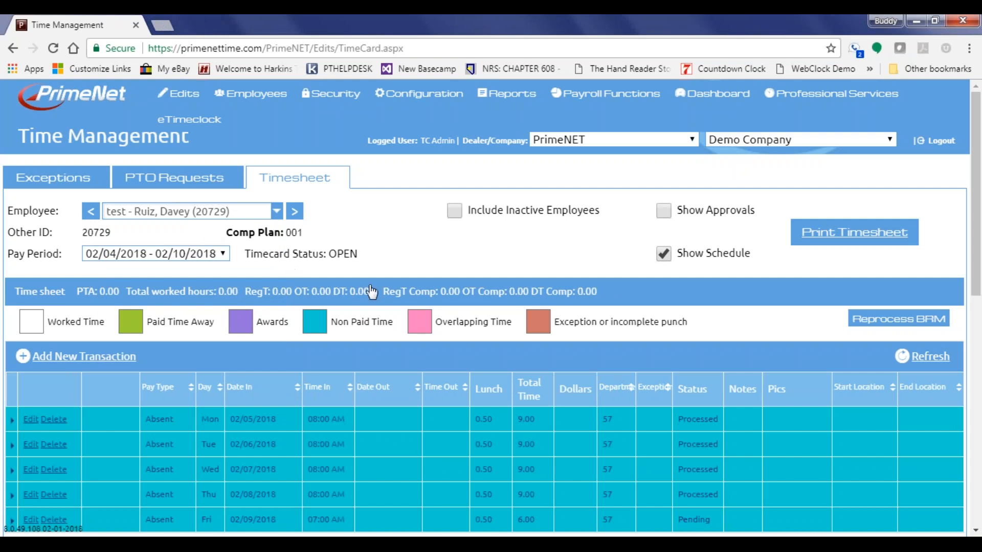
pyautogui.scroll(-3, 275, 272)
pyautogui.scroll(-3, 275, 273)
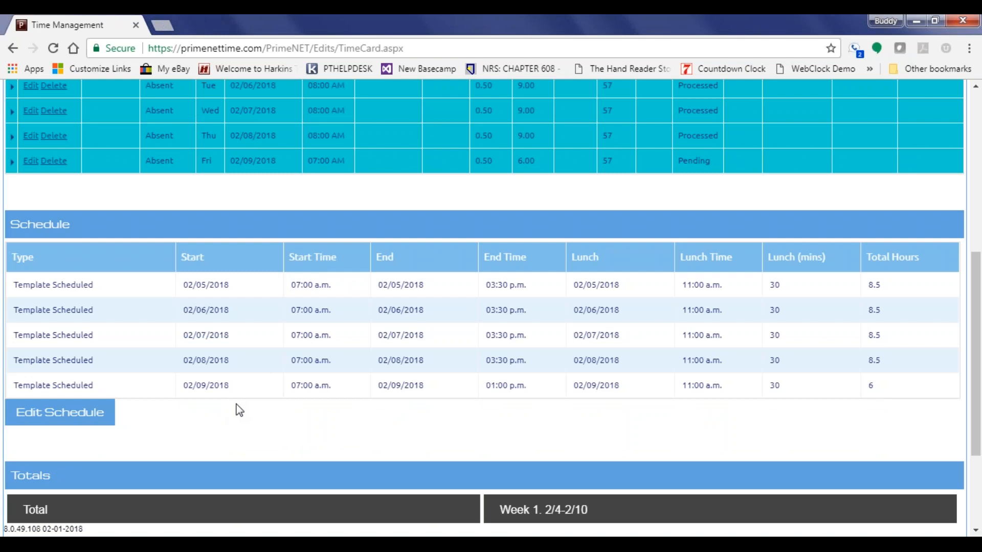
pyautogui.scroll(5, 235, 403)
pyautogui.scroll(-4, 236, 403)
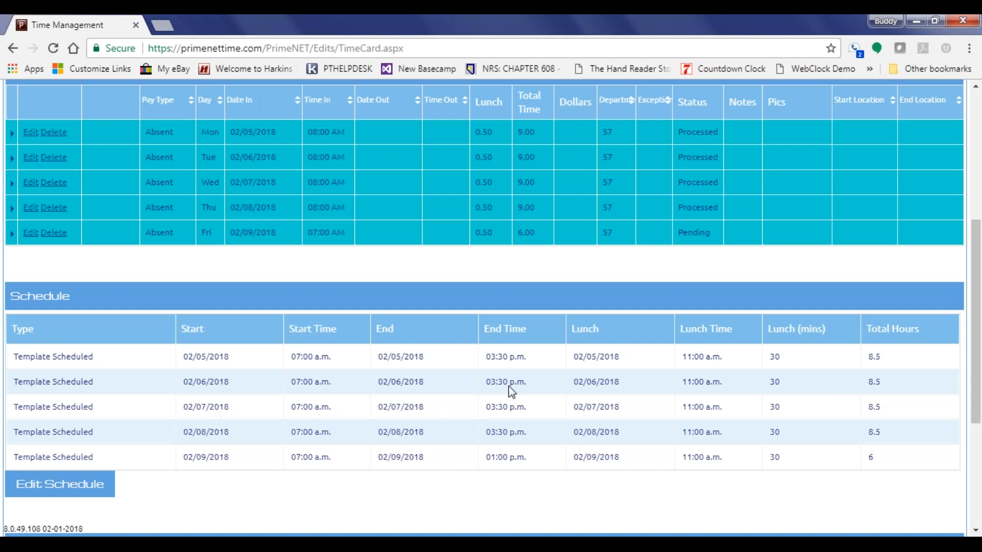
pyautogui.scroll(5, 455, 469)
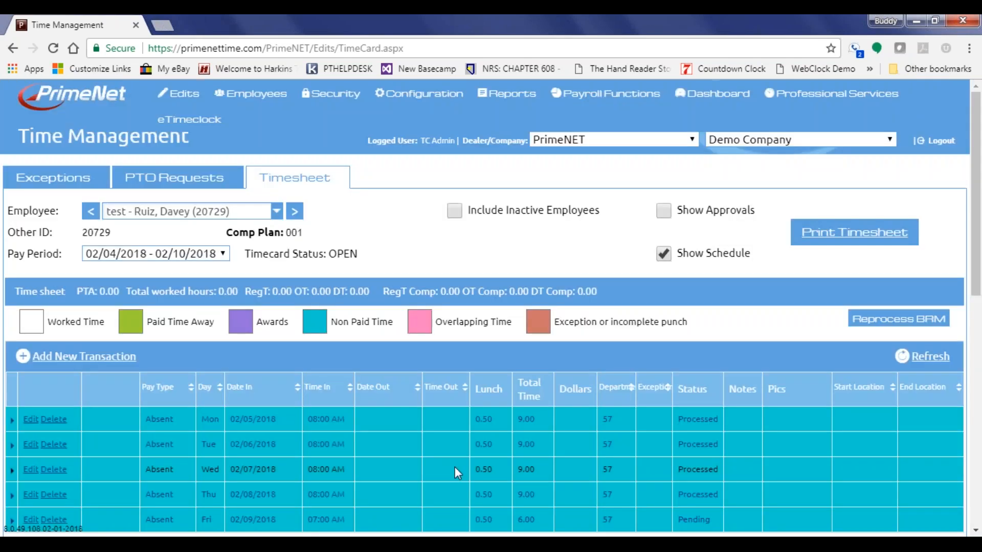
# Review the scheduled days below the employee's timesheet and open that schedule for editing
pyautogui.scroll(-4, 458, 472)
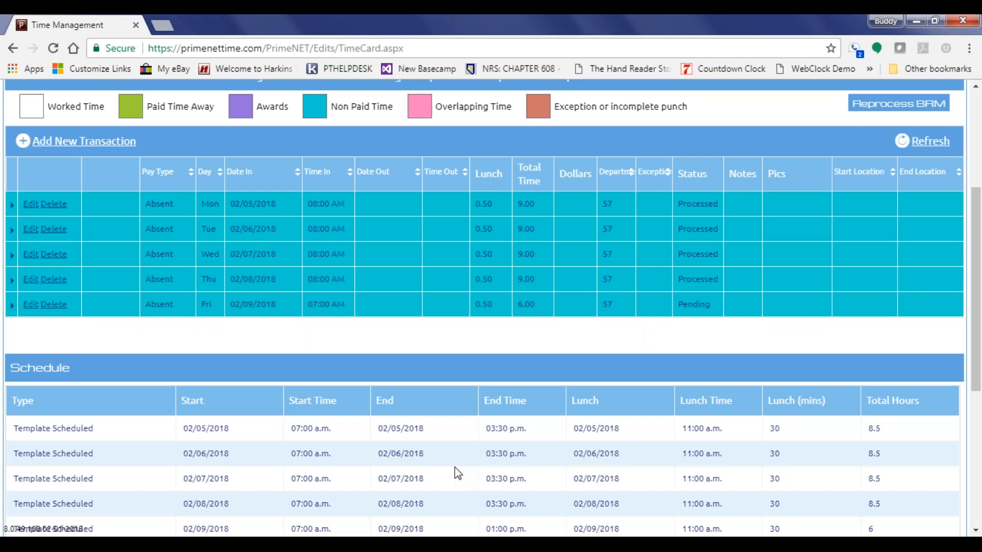
pyautogui.scroll(-3, 455, 468)
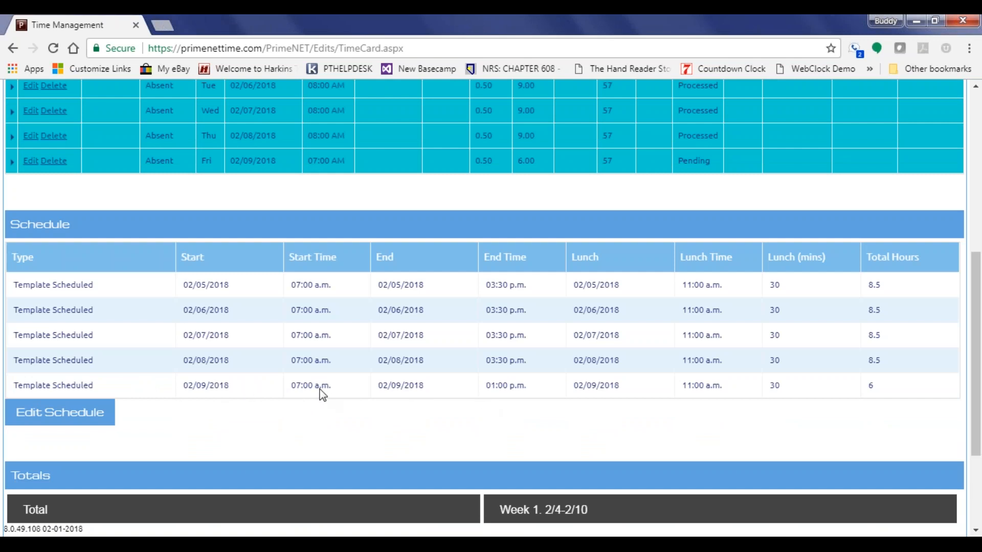
pyautogui.click(66, 418)
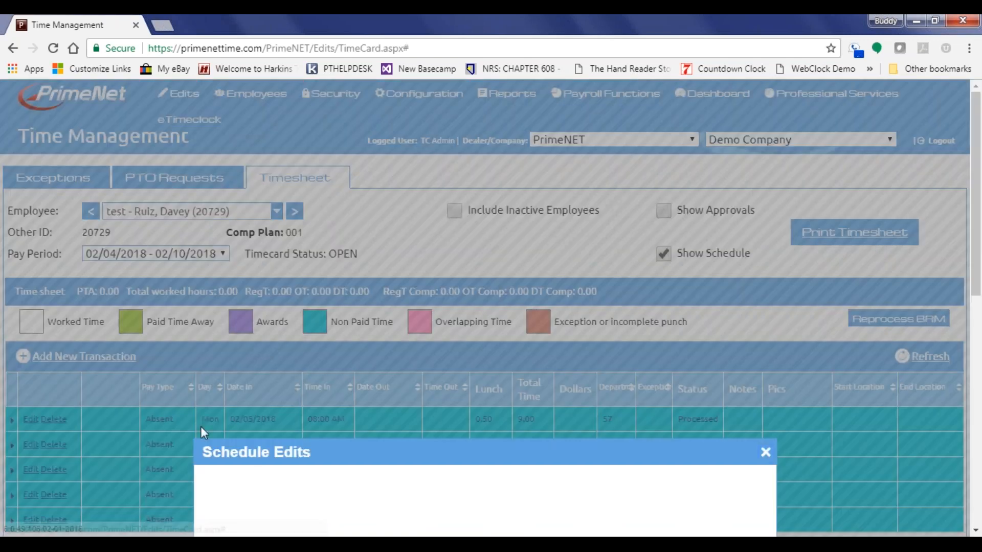
pyautogui.scroll(1, 271, 438)
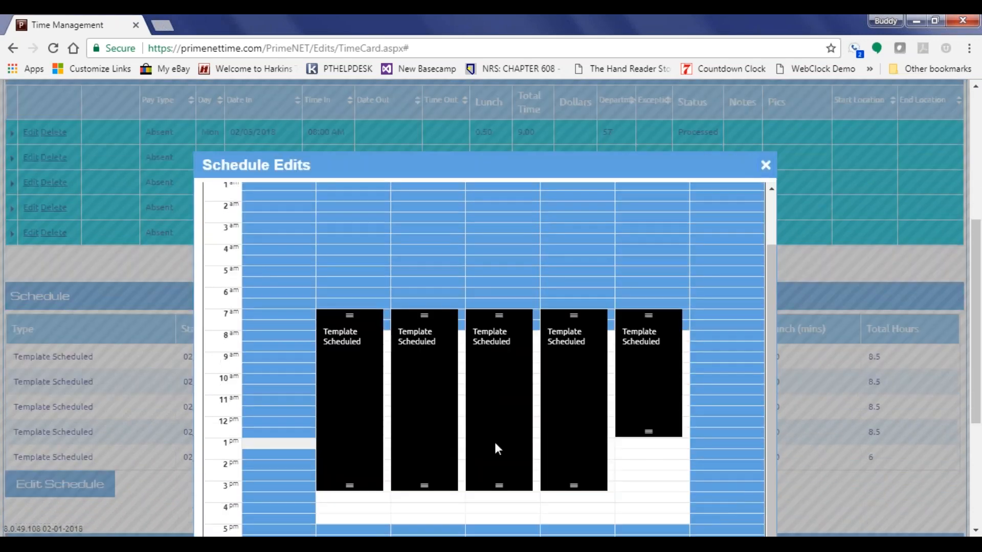
# Set the start time of the Friday 2/9/2018 schedule to 04:00 AM and save it
pyautogui.click(649, 366)
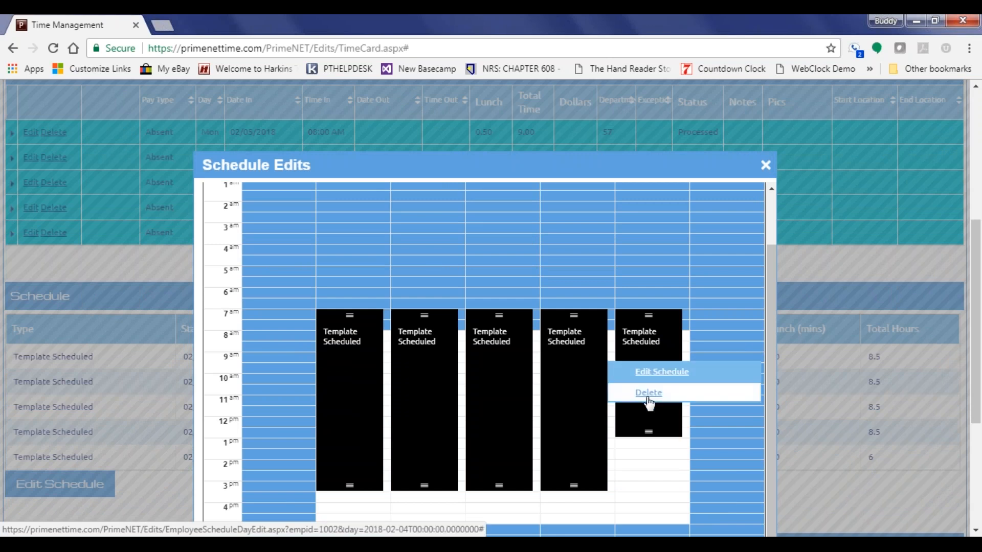
pyautogui.click(714, 428)
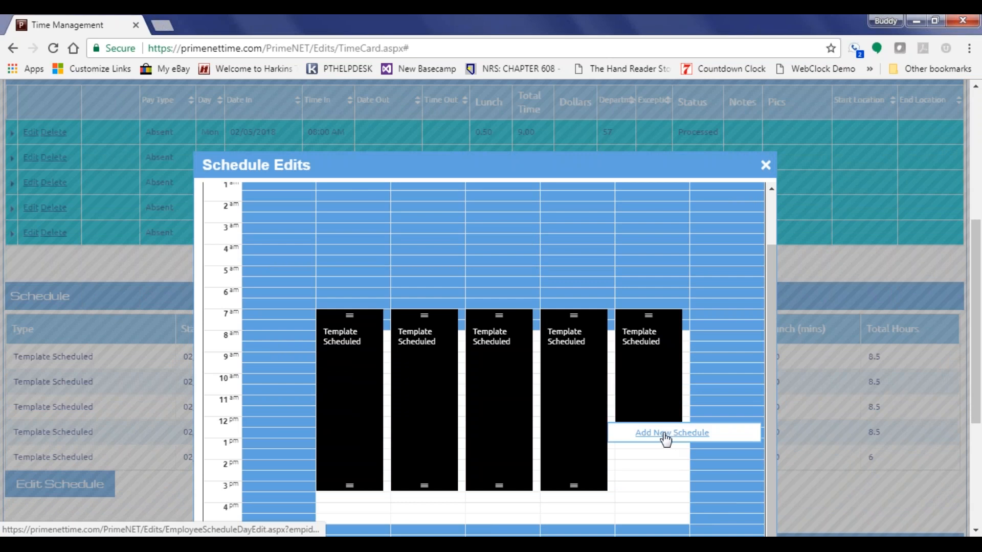
pyautogui.click(648, 375)
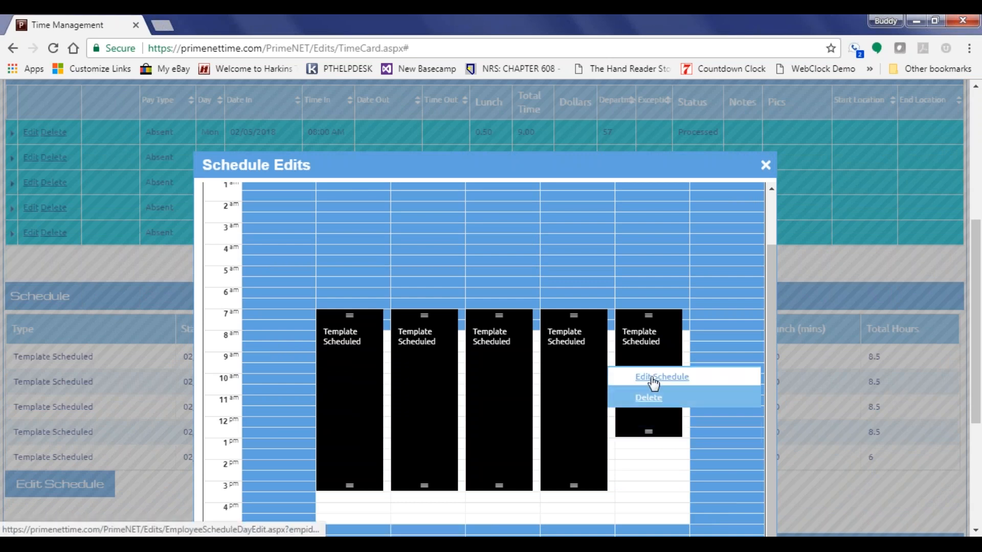
pyautogui.click(654, 379)
pyautogui.click(471, 350)
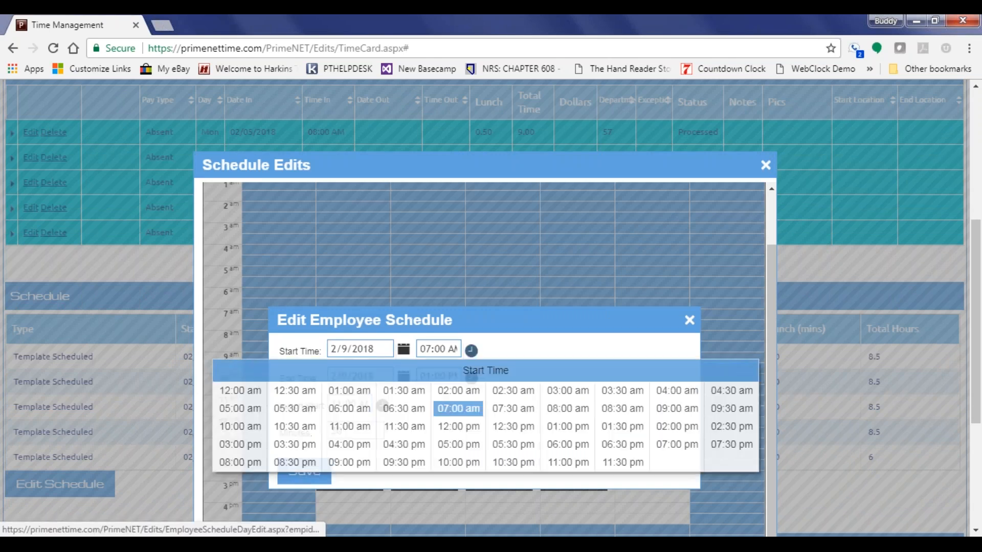
pyautogui.click(670, 396)
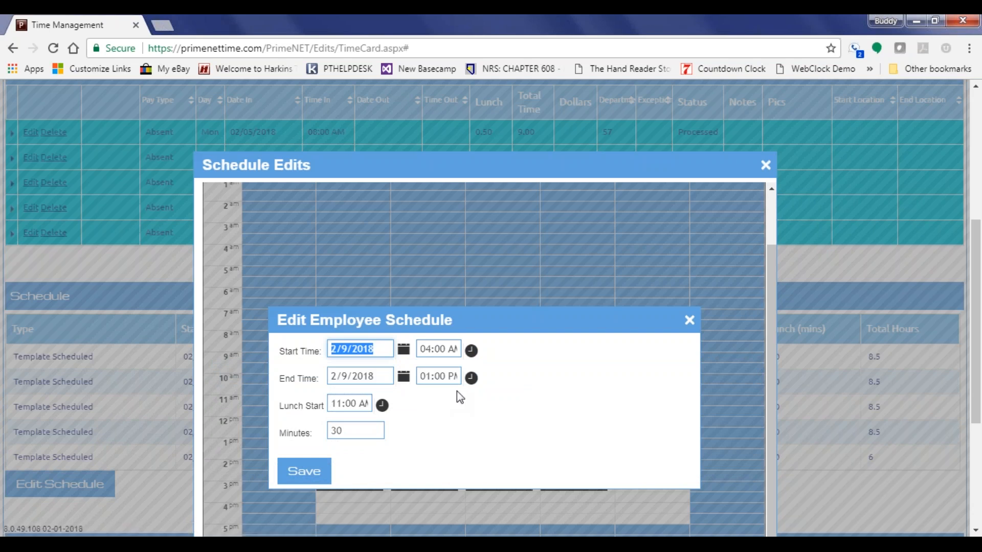
pyautogui.click(327, 468)
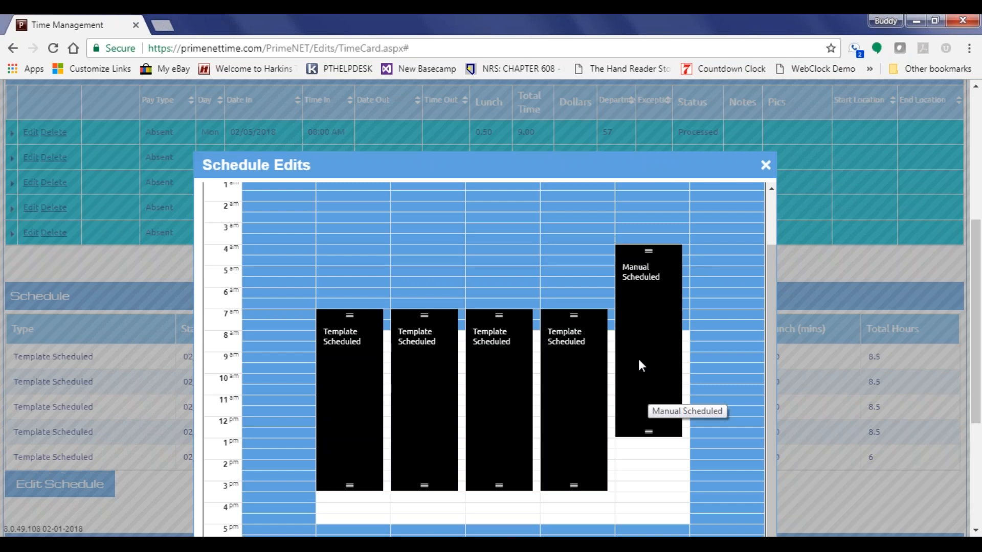
# Add a schedule for Saturday 2/10/2018 from 06:30 AM to 01:00 PM without a lunch, and save it
pyautogui.rightClick(726, 368)
pyautogui.click(684, 378)
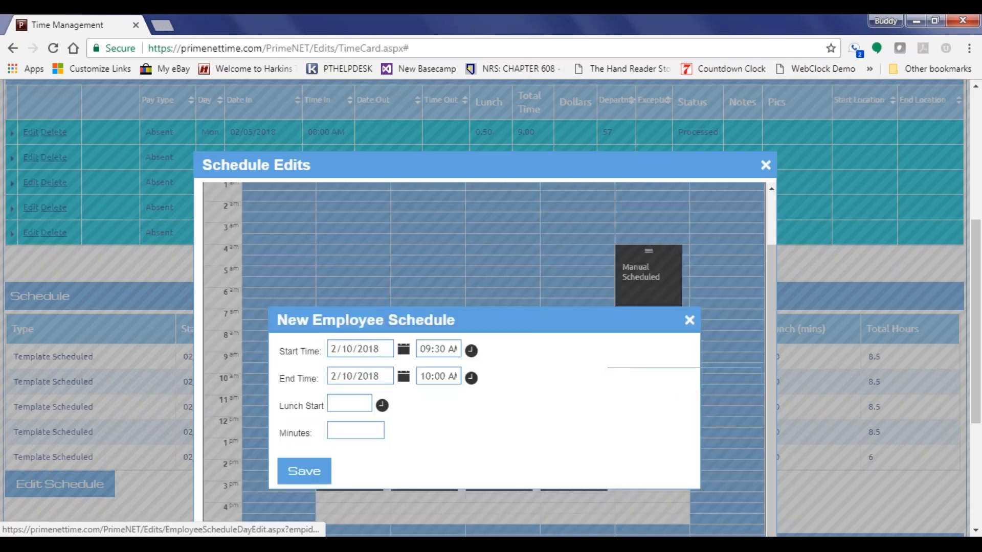
pyautogui.click(471, 350)
pyautogui.click(404, 409)
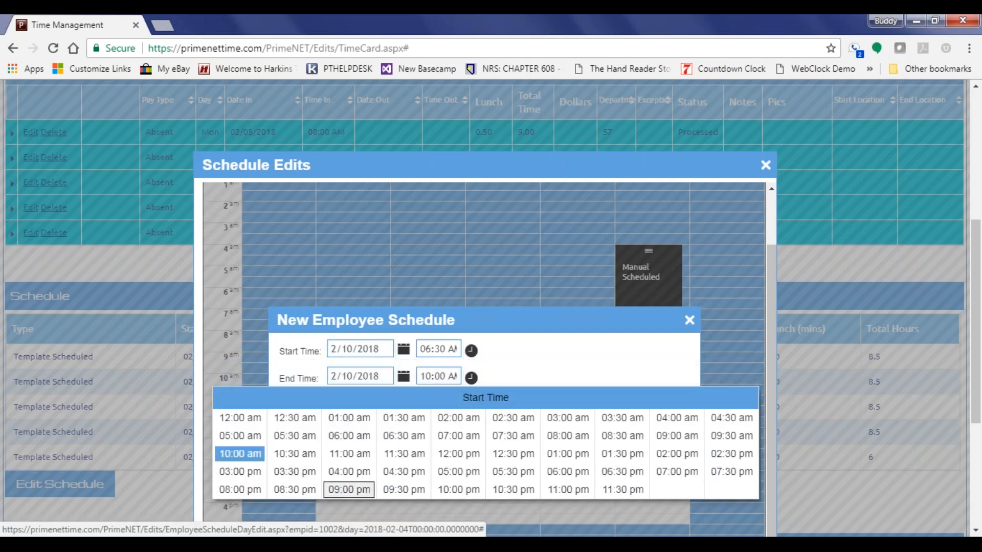
pyautogui.click(564, 455)
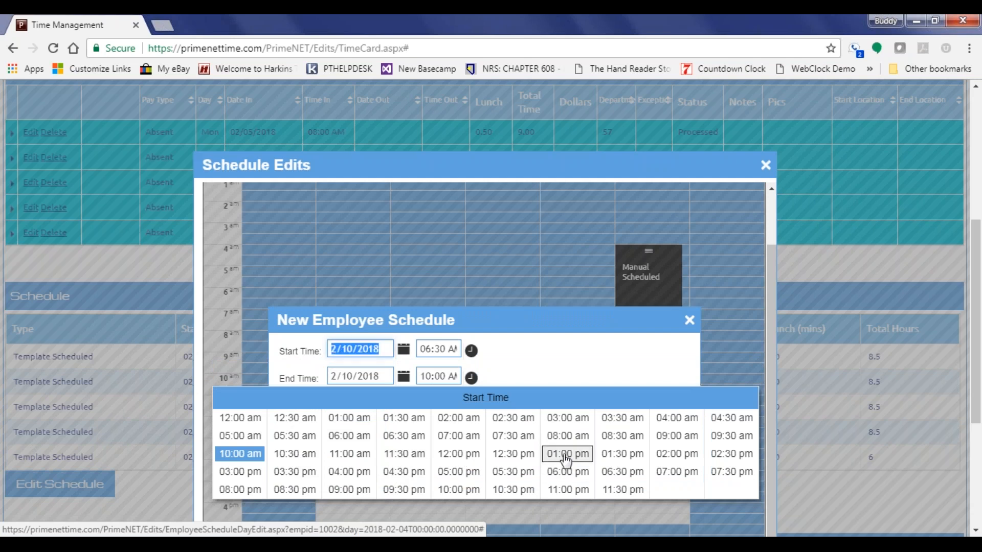
pyautogui.click(566, 455)
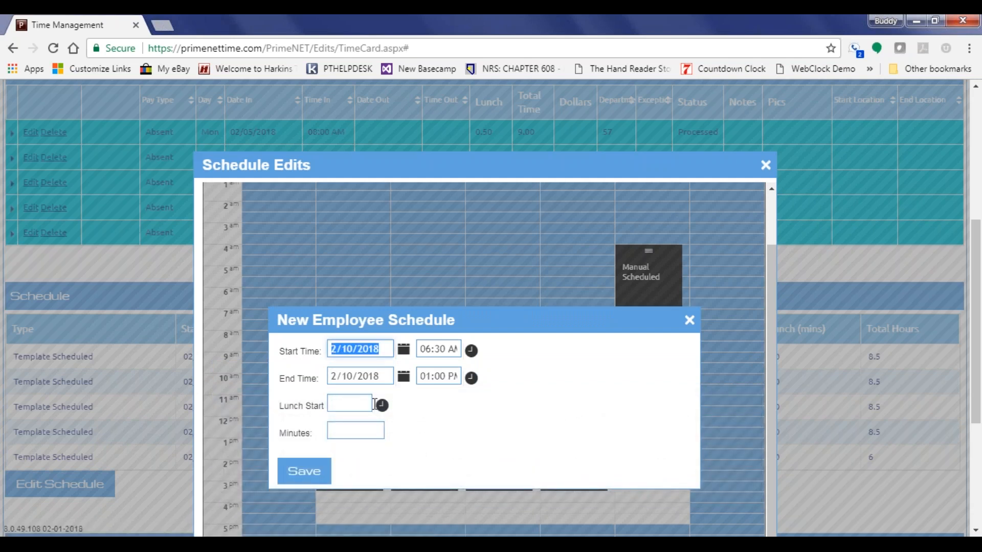
pyautogui.click(354, 402)
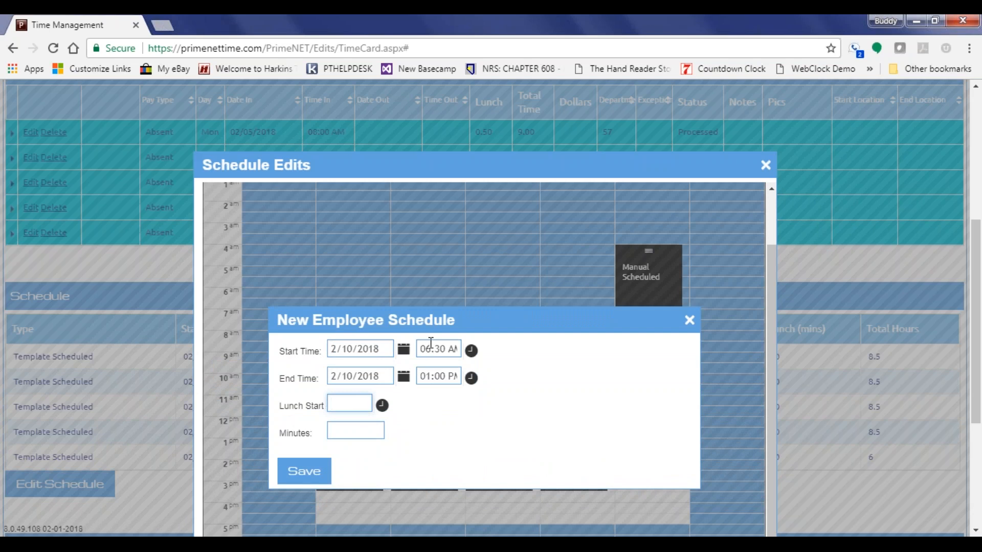
pyautogui.click(305, 471)
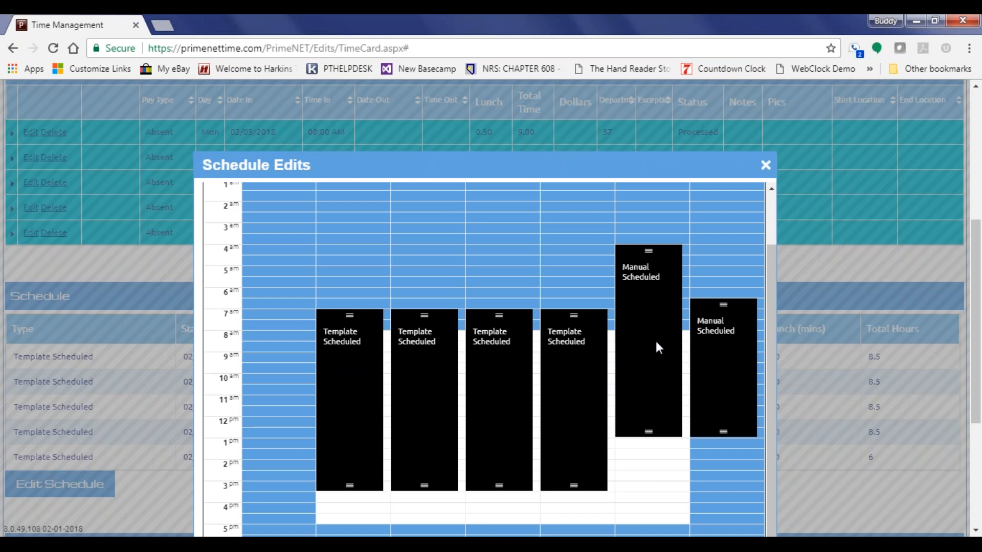
# Look through the employee's schedules for the previous and following weeks, return to 2/4/2018 - 2/10/2018, and close the schedule editor
pyautogui.scroll(-1, 656, 344)
pyautogui.scroll(-2, 655, 343)
pyautogui.scroll(3, 653, 347)
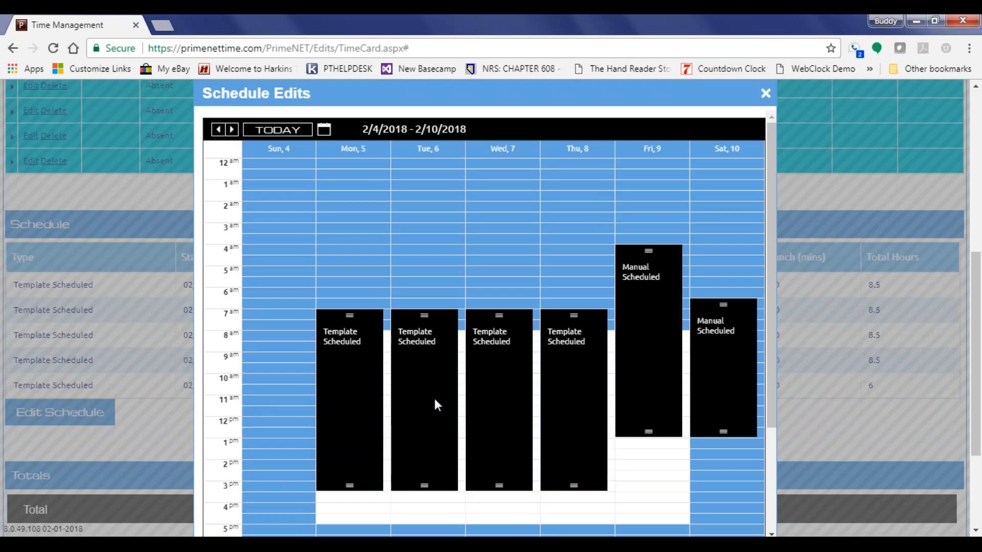
pyautogui.click(218, 129)
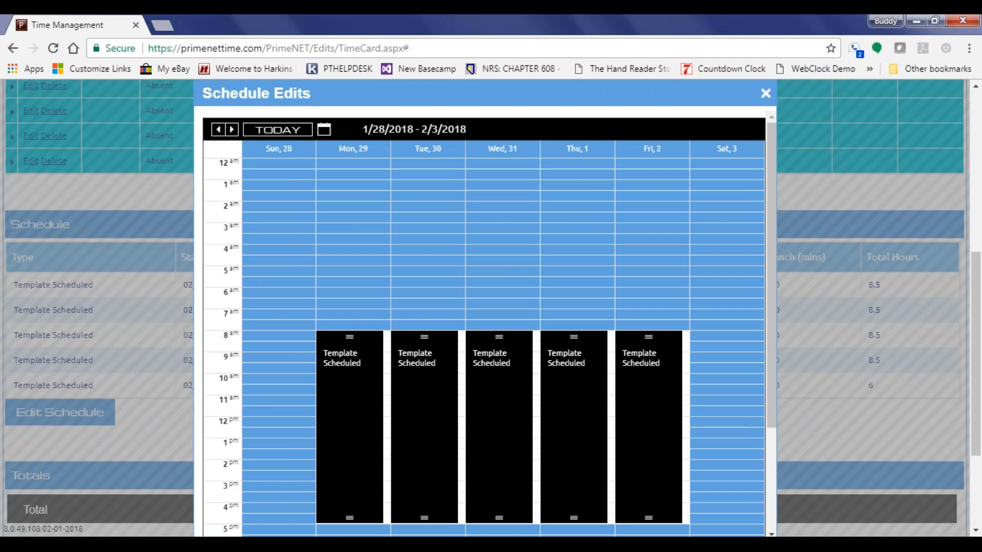
pyautogui.click(231, 129)
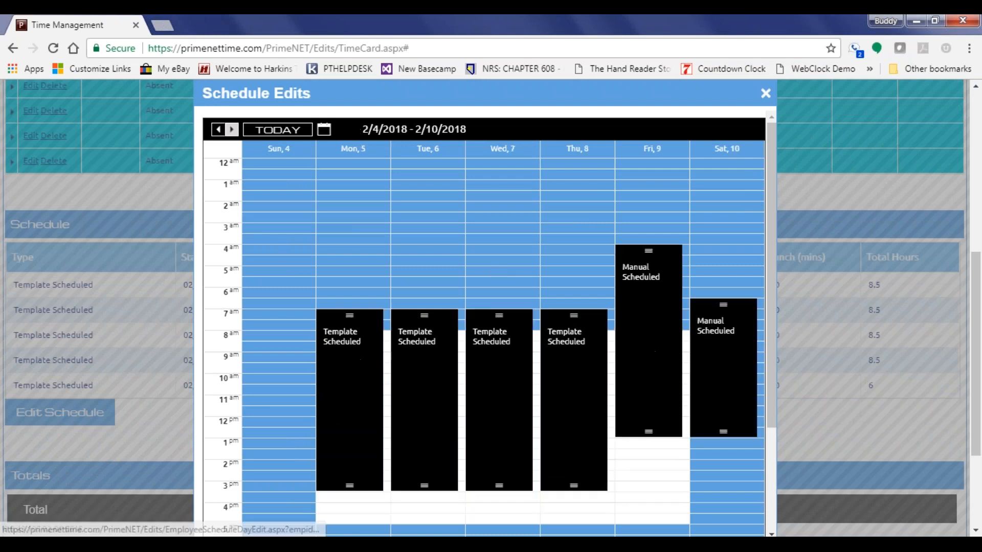
pyautogui.click(232, 129)
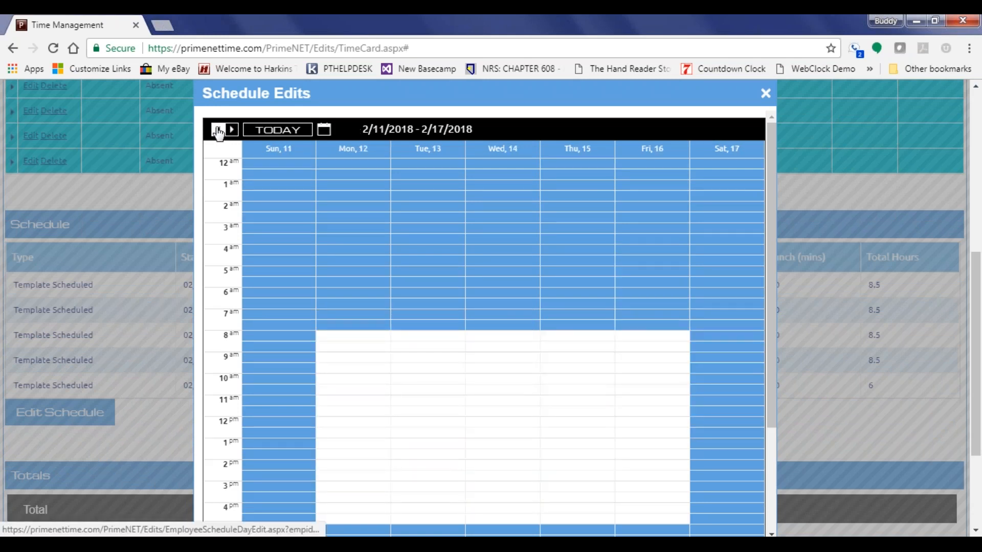
pyautogui.click(366, 395)
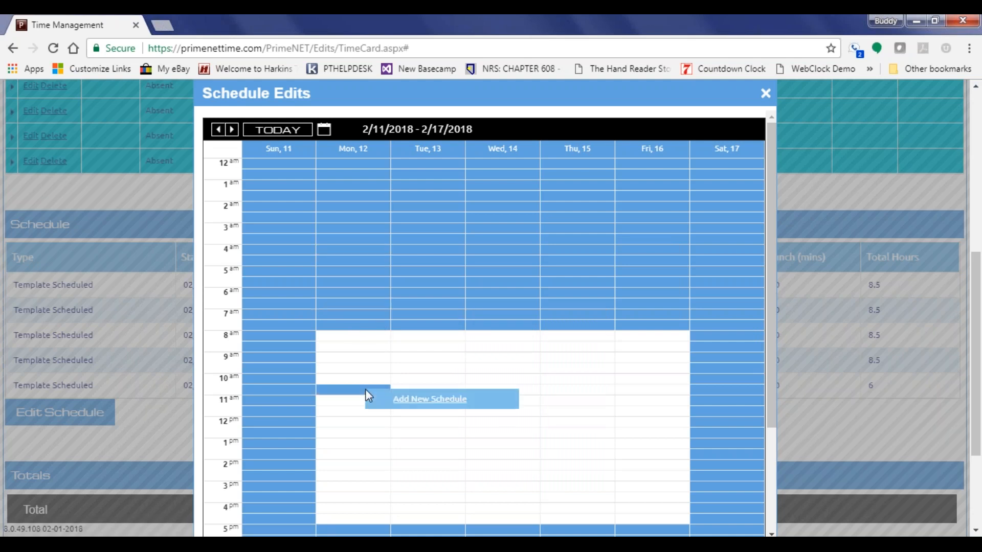
pyautogui.click(218, 131)
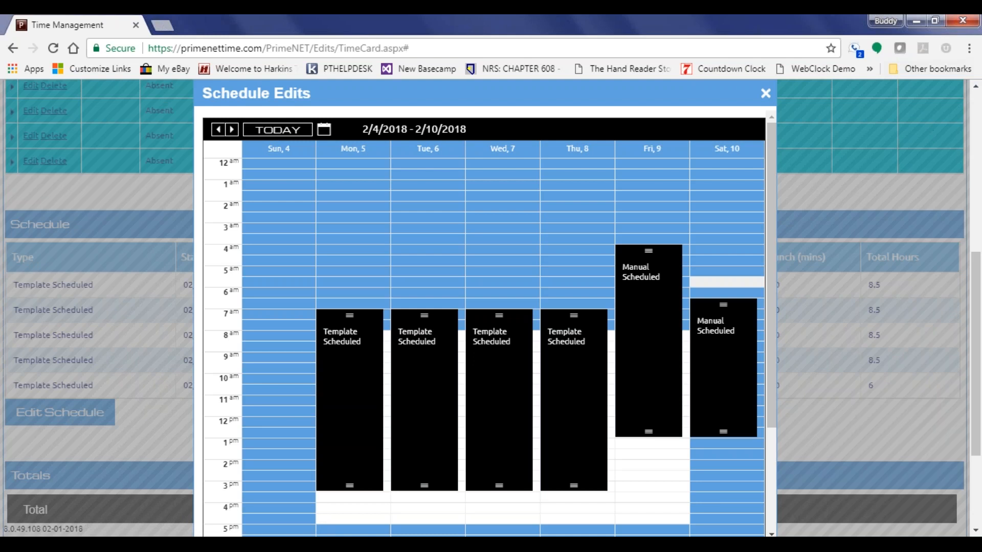
pyautogui.click(766, 93)
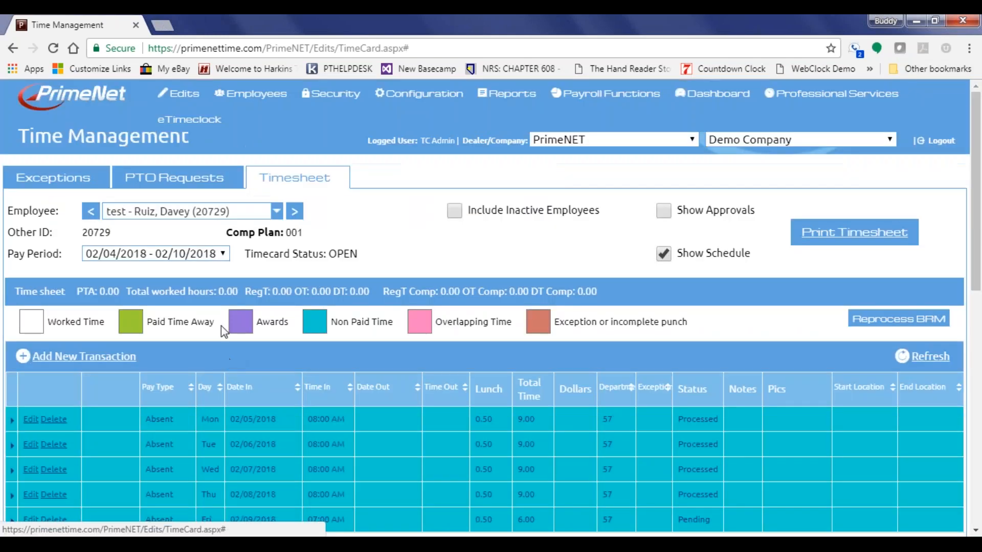
# Go to Employees Schedules, choose the employee with a template schedule on Friday, and look over their calendar
pyautogui.moveTo(179, 94)
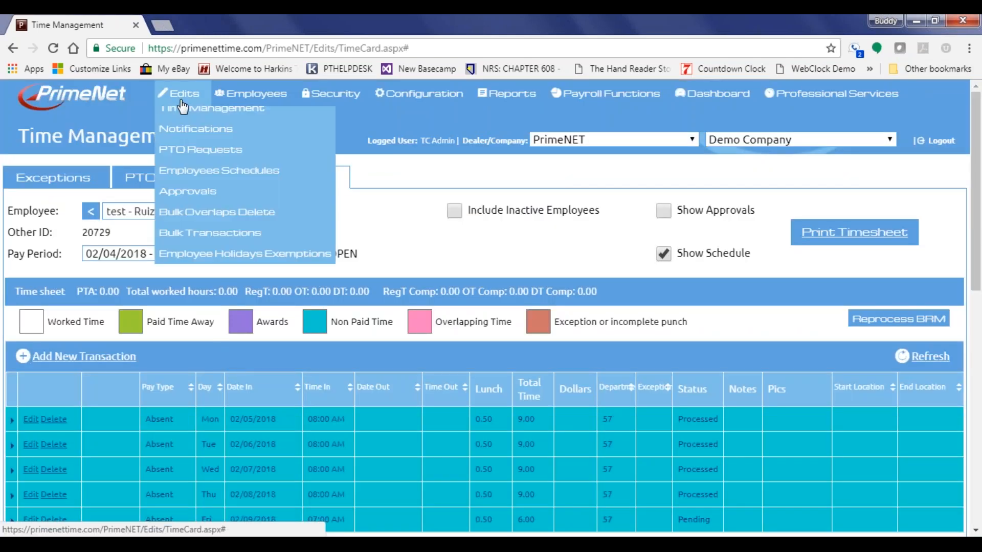
pyautogui.click(210, 189)
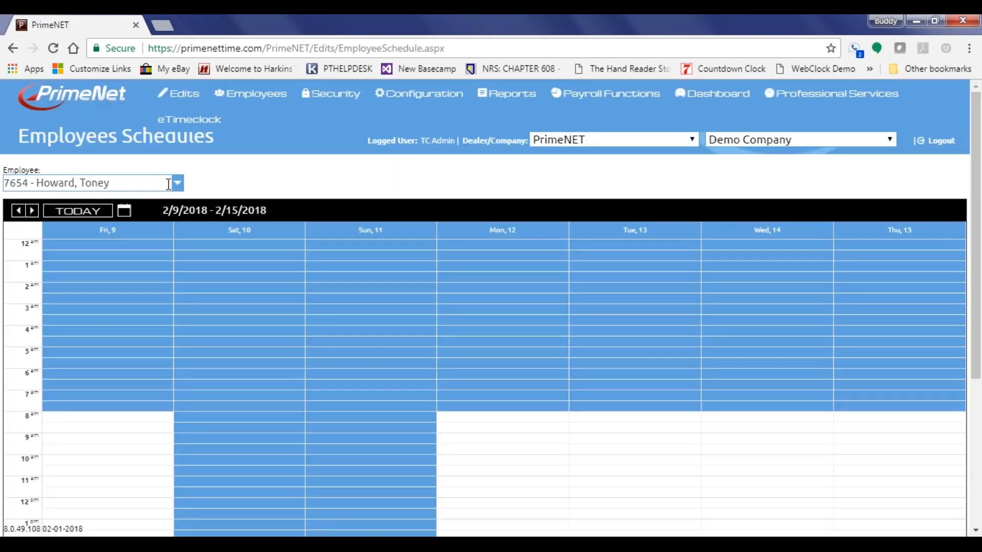
pyautogui.click(168, 184)
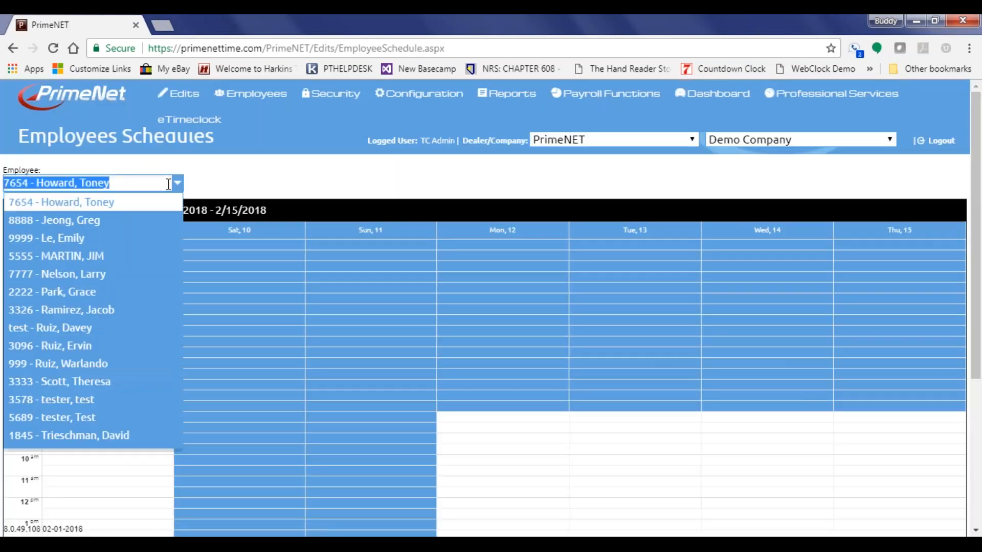
pyautogui.click(100, 279)
pyautogui.scroll(-2, 133, 320)
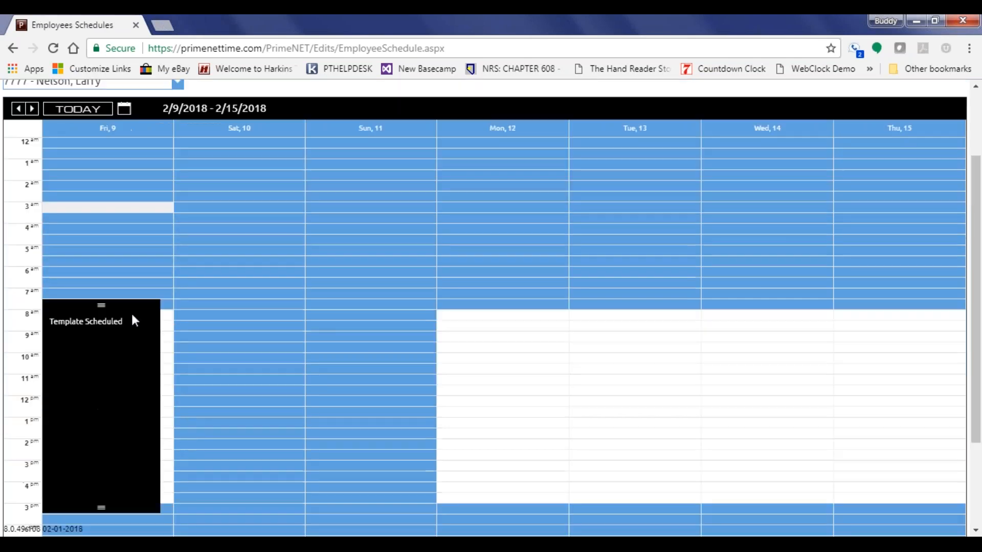
pyautogui.scroll(-3, 131, 315)
pyautogui.scroll(5, 125, 288)
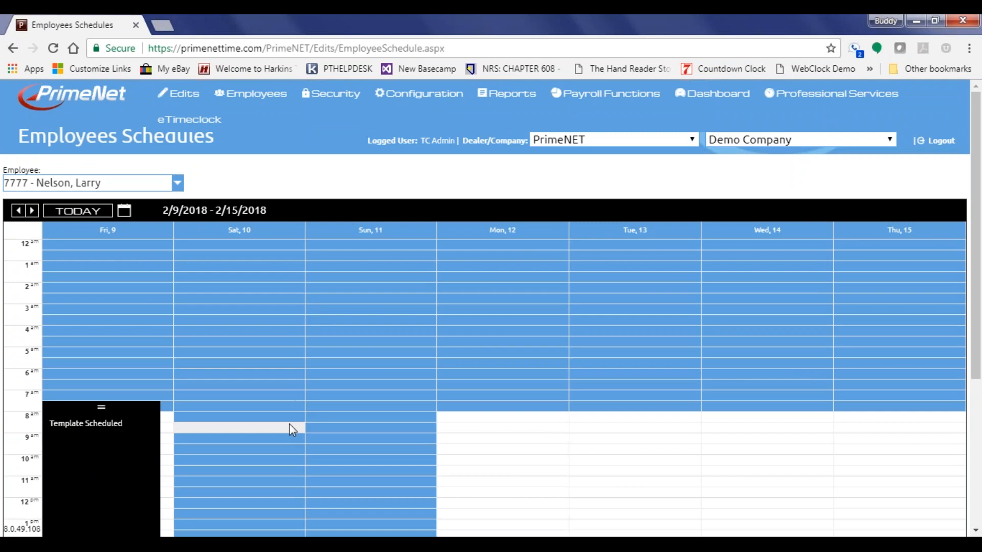
# Start a new schedule for this employee on Saturday 2/10/2018 from 06:00 AM to 12:00 PM
pyautogui.scroll(-3, 311, 397)
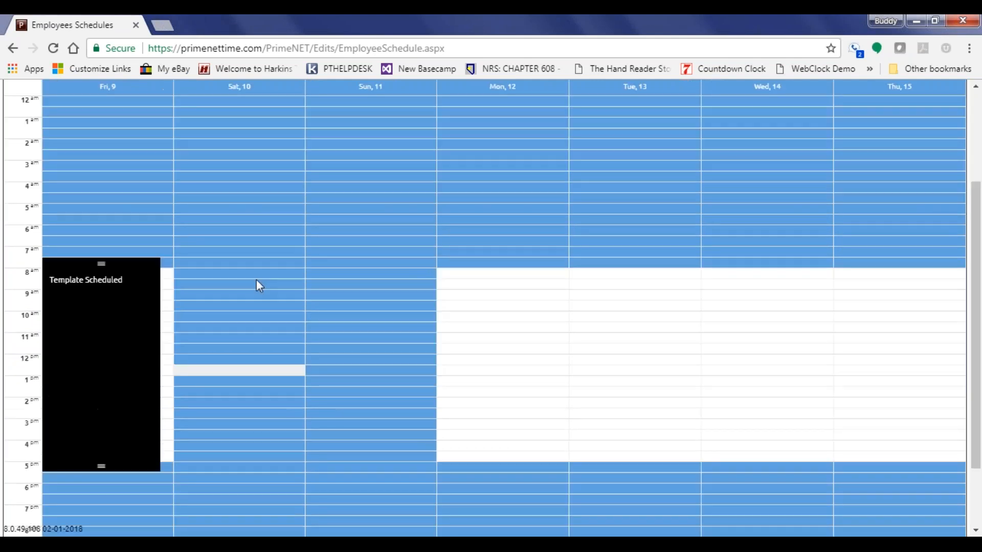
pyautogui.moveTo(234, 351)
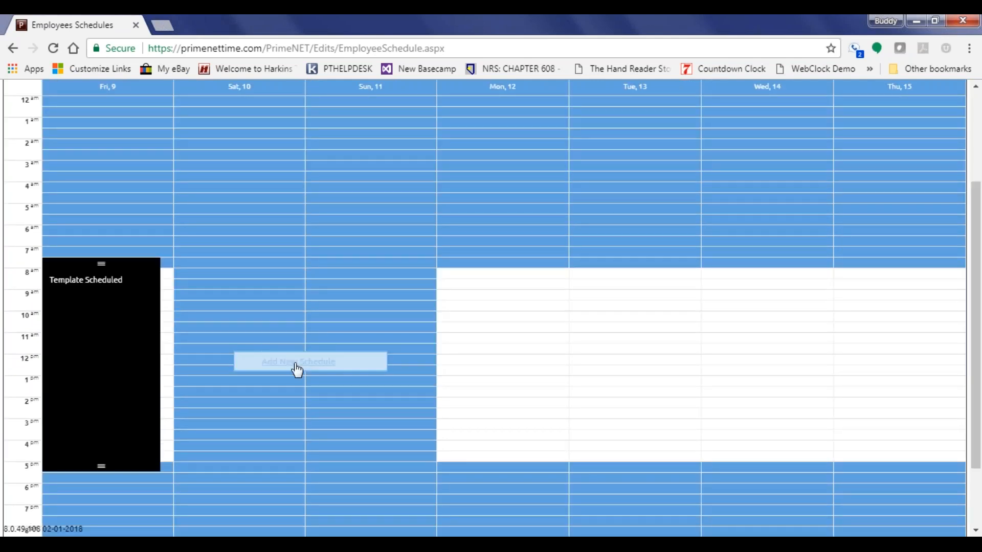
pyautogui.click(297, 362)
pyautogui.click(472, 261)
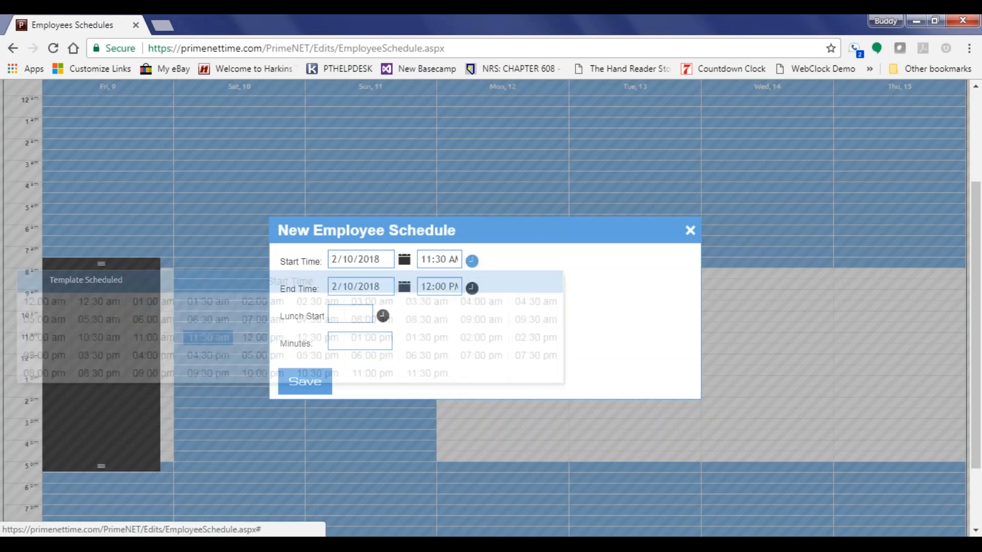
pyautogui.click(154, 319)
pyautogui.click(471, 288)
pyautogui.click(595, 289)
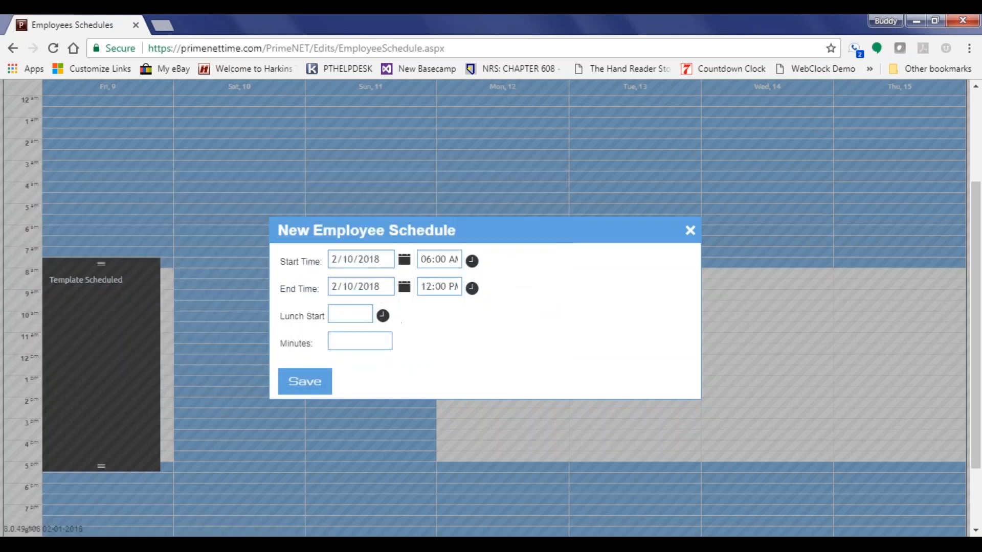
# Give the new Saturday schedule a 30-minute lunch starting at 09:00 AM and save it
pyautogui.click(340, 316)
pyautogui.write('30')
pyautogui.click(337, 347)
pyautogui.write('9')
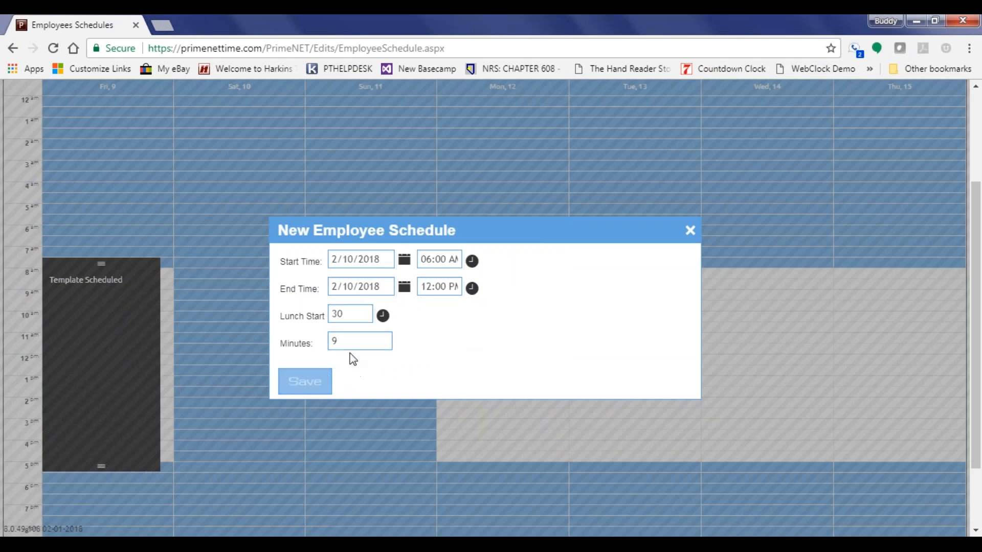
pyautogui.hotkey('shift', 'Tab')
pyautogui.write('09')
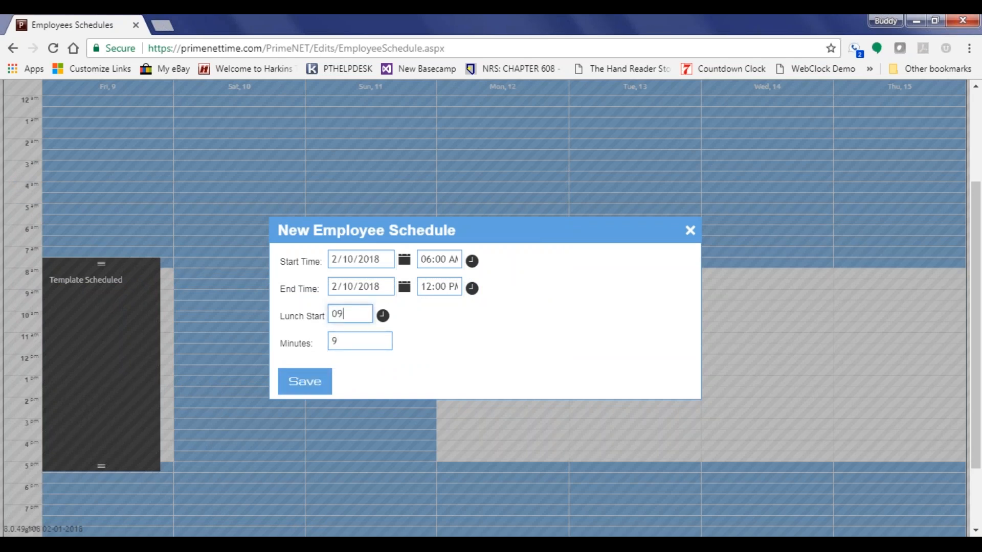
pyautogui.press('Tab')
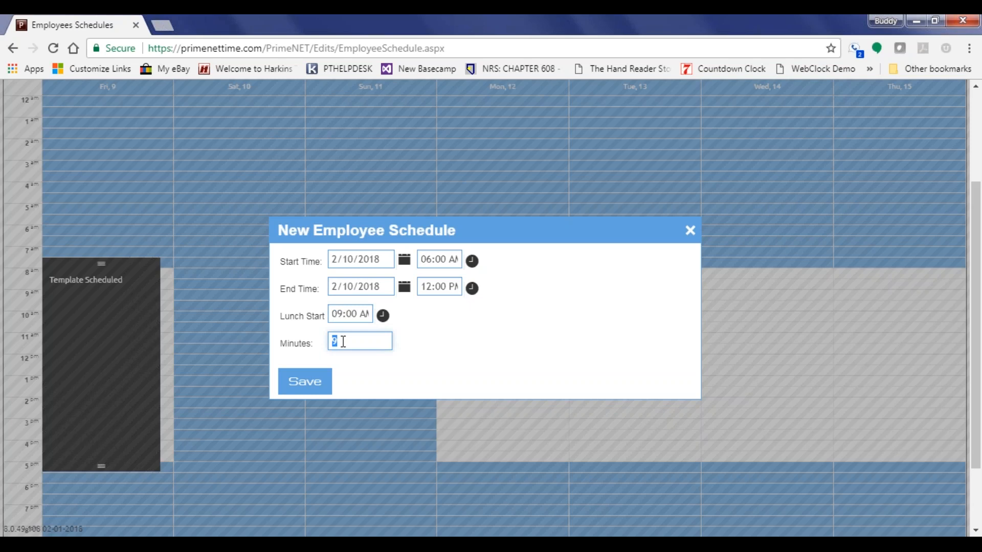
pyautogui.write('30')
pyautogui.click(338, 361)
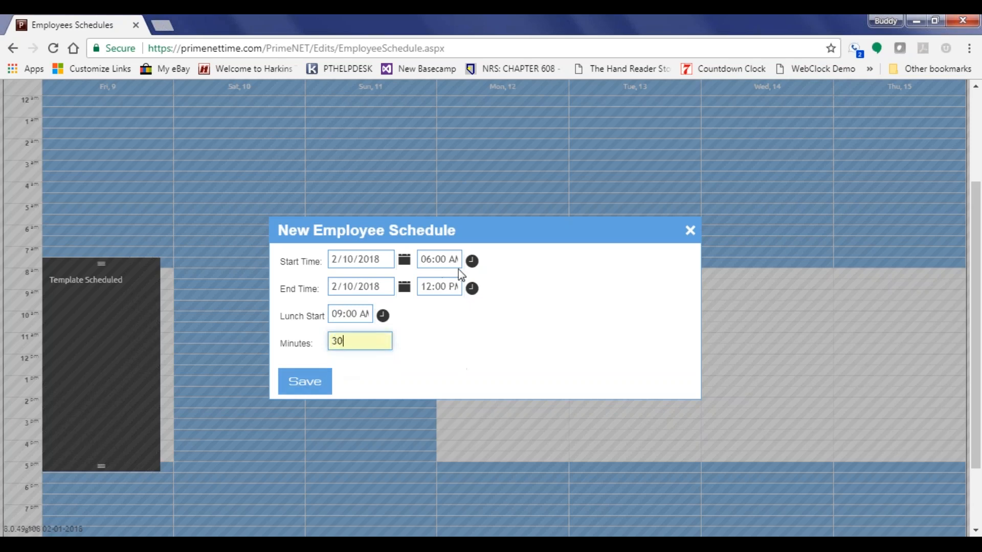
pyautogui.click(304, 382)
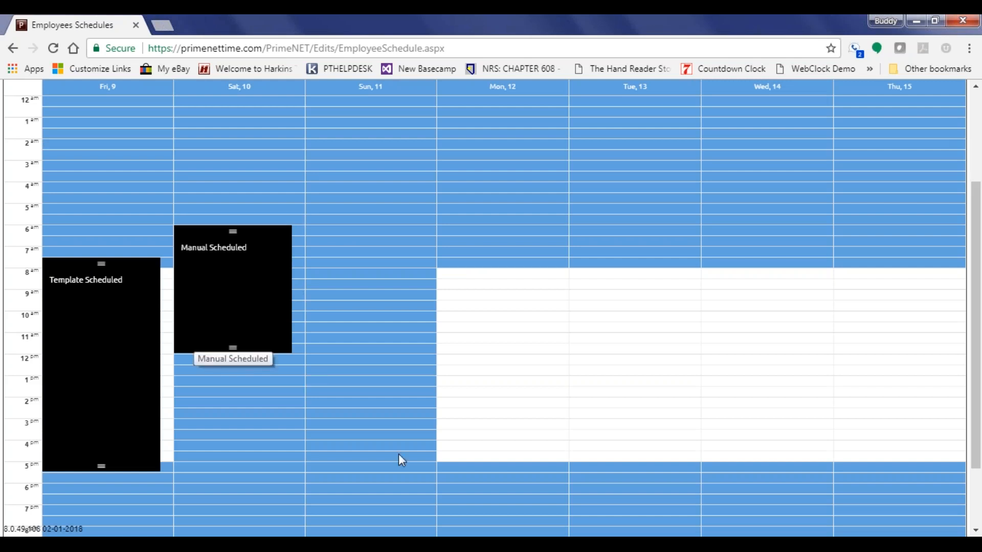
# Choose the test employee, open the Friday 2/9/2018 template schedule to review its times, and close it without changes
pyautogui.scroll(2, 360, 431)
pyautogui.scroll(2, 284, 373)
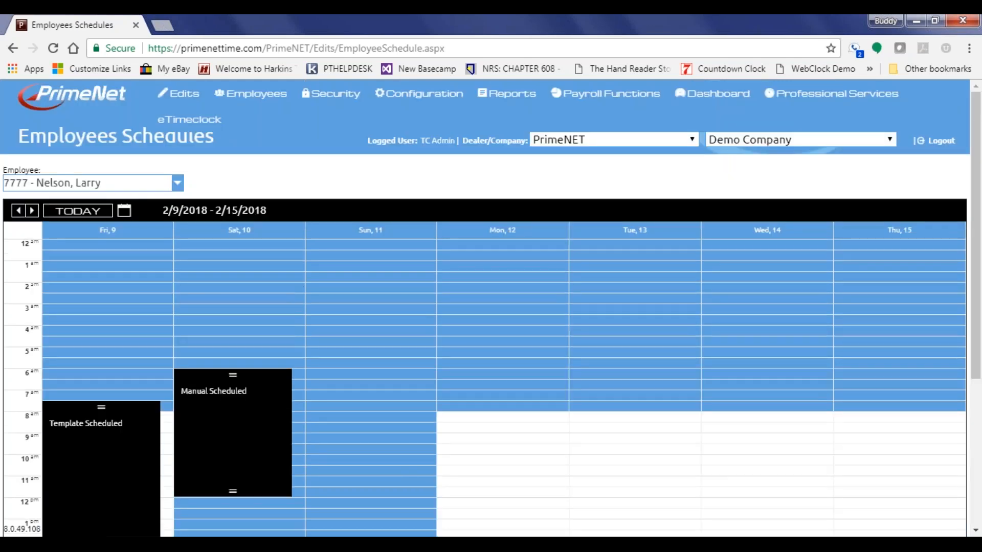
pyautogui.click(87, 183)
pyautogui.click(51, 414)
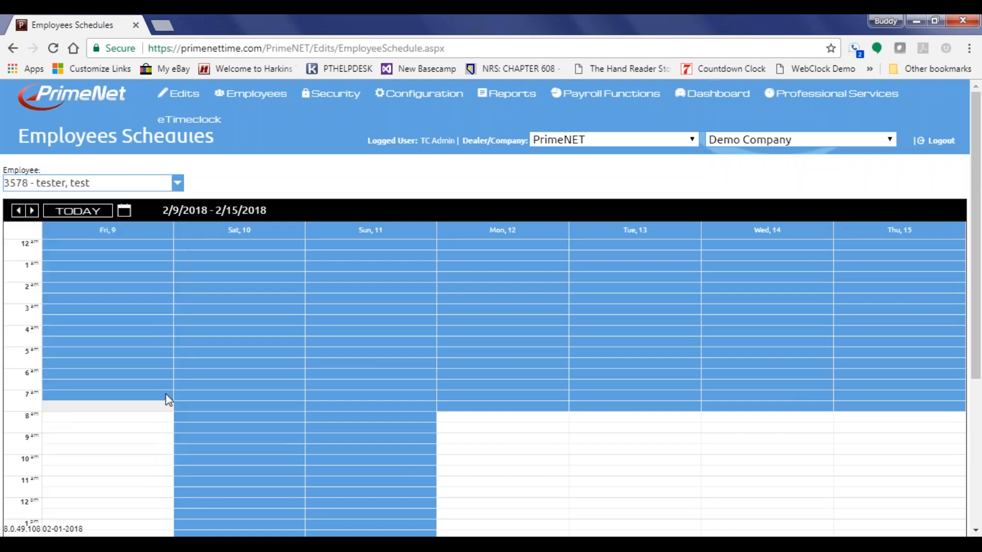
pyautogui.scroll(-4, 184, 390)
pyautogui.rightClick(87, 431)
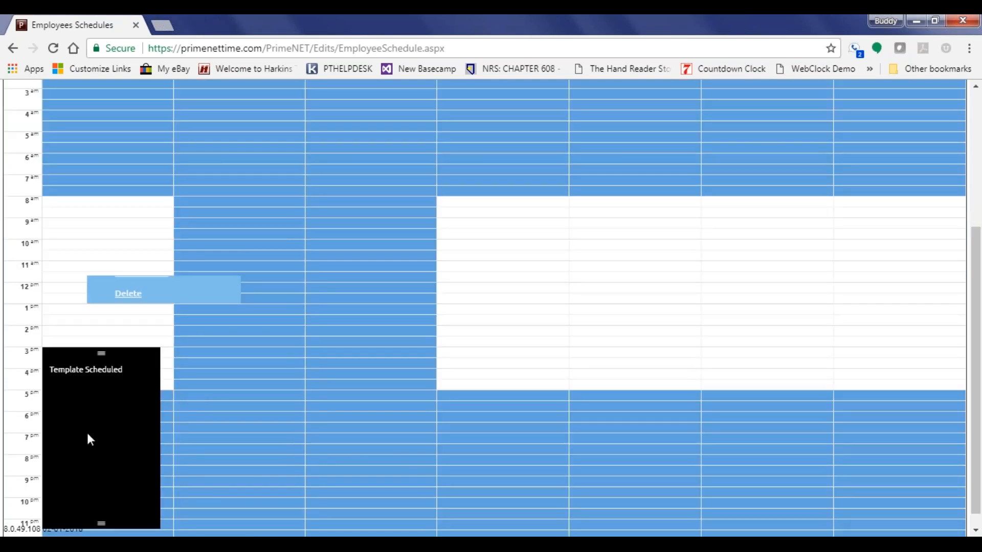
pyautogui.click(126, 287)
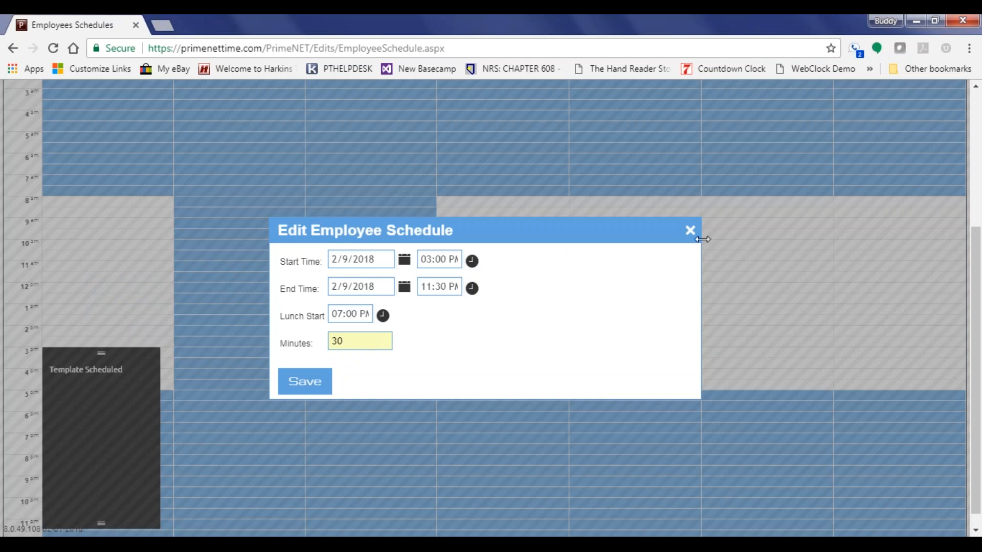
pyautogui.click(690, 230)
pyautogui.scroll(4, 63, 309)
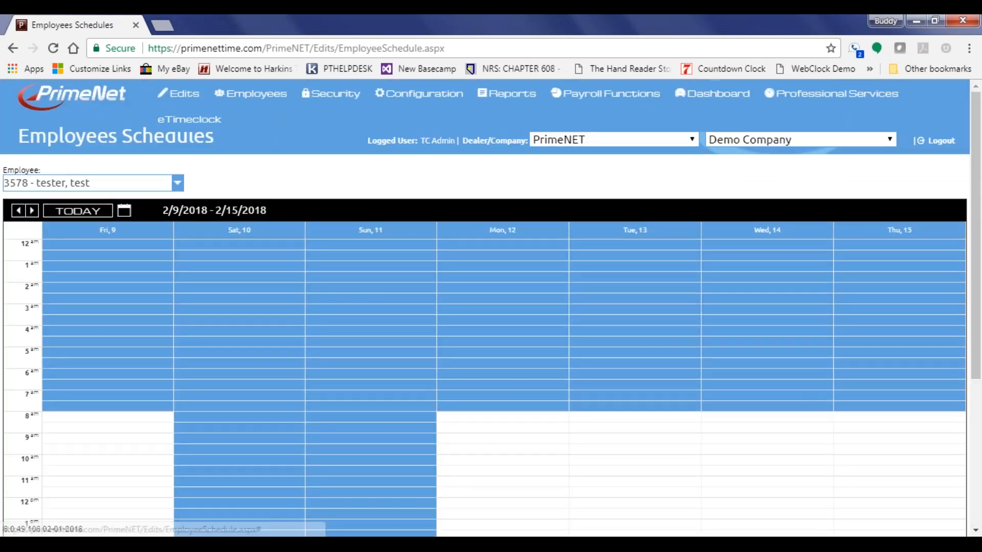
# Go to the Holiday Groups configuration and open the Labor Day entry of the Holidays group for editing
pyautogui.moveTo(176, 94)
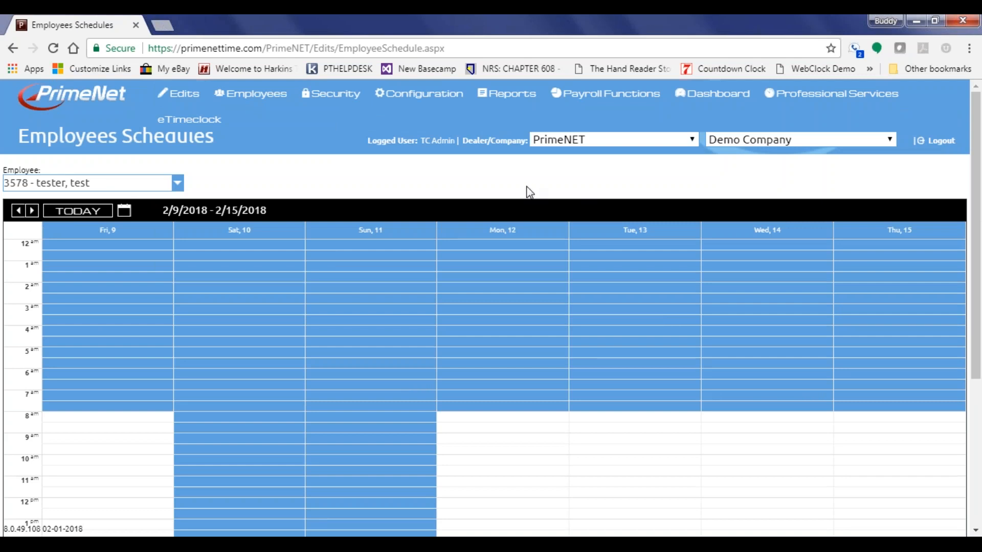
pyautogui.moveTo(420, 94)
pyautogui.moveTo(420, 148)
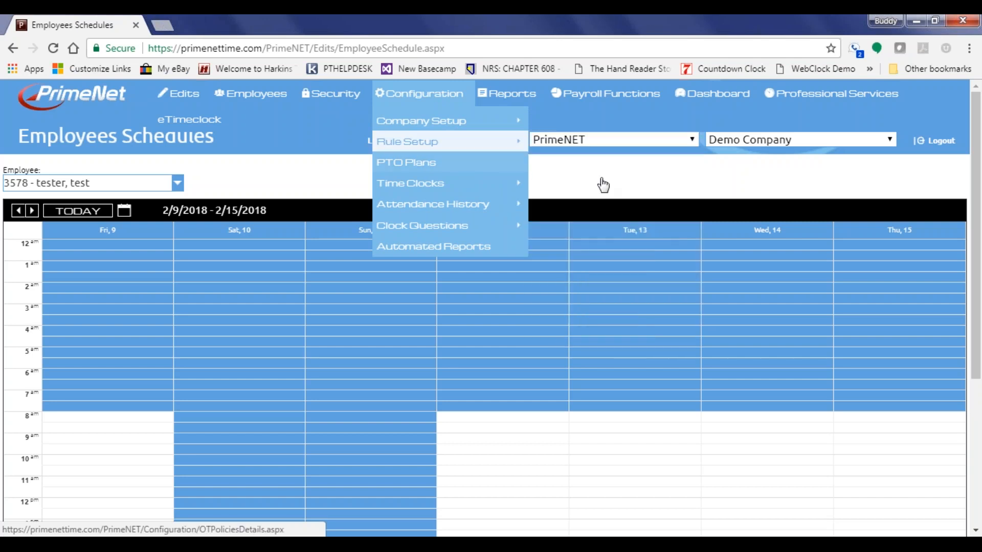
pyautogui.moveTo(680, 191)
pyautogui.click(745, 213)
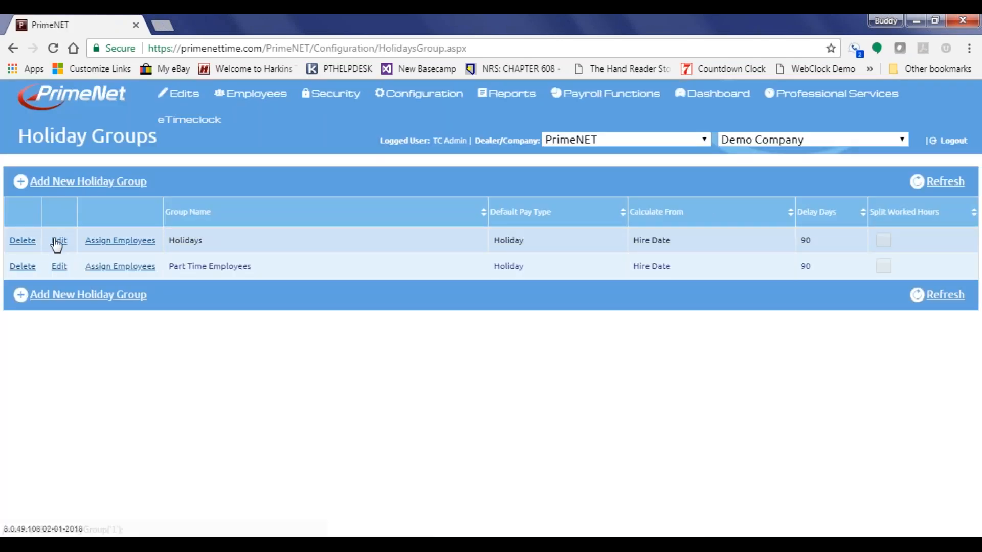
pyautogui.click(61, 244)
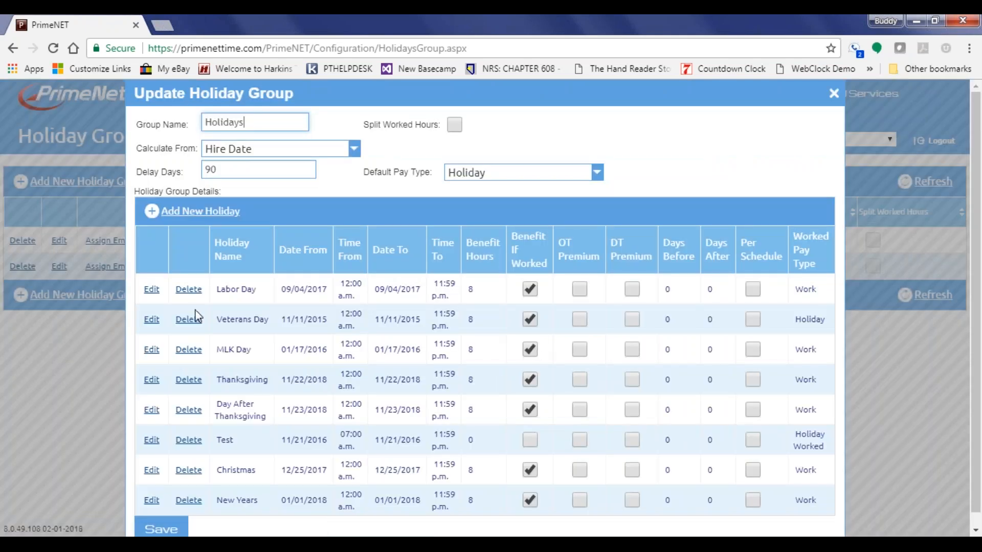
pyautogui.click(152, 289)
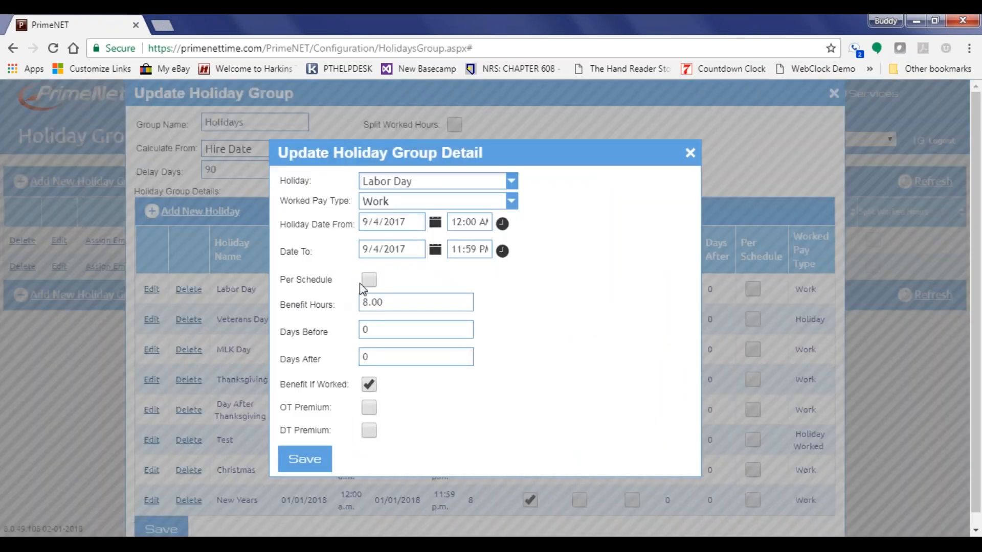
# Turn Labor Day's Per Schedule option on and off again, set Benefit Hours to 8, and save the entry and the Holidays group
pyautogui.click(369, 281)
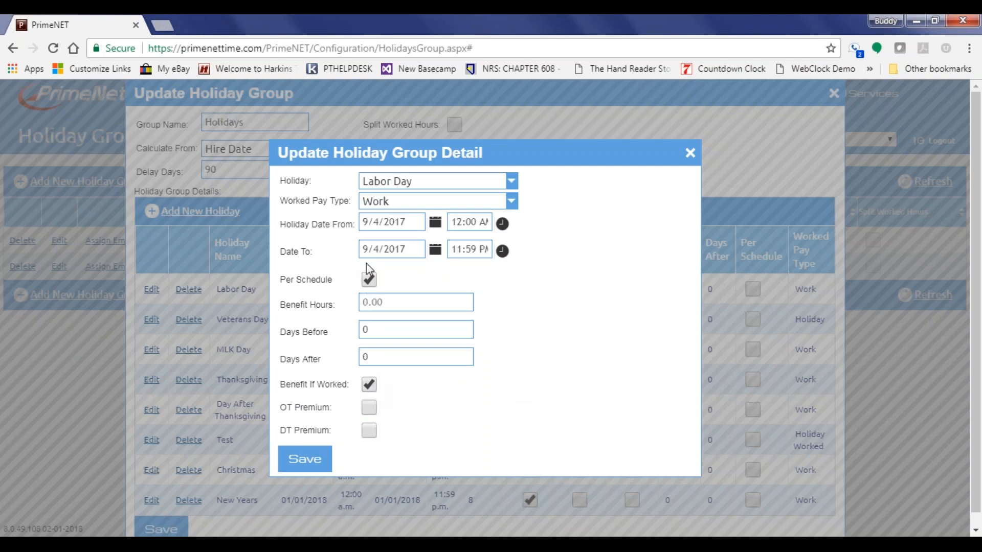
pyautogui.click(370, 281)
pyautogui.press('Tab')
pyautogui.write('8')
pyautogui.click(305, 459)
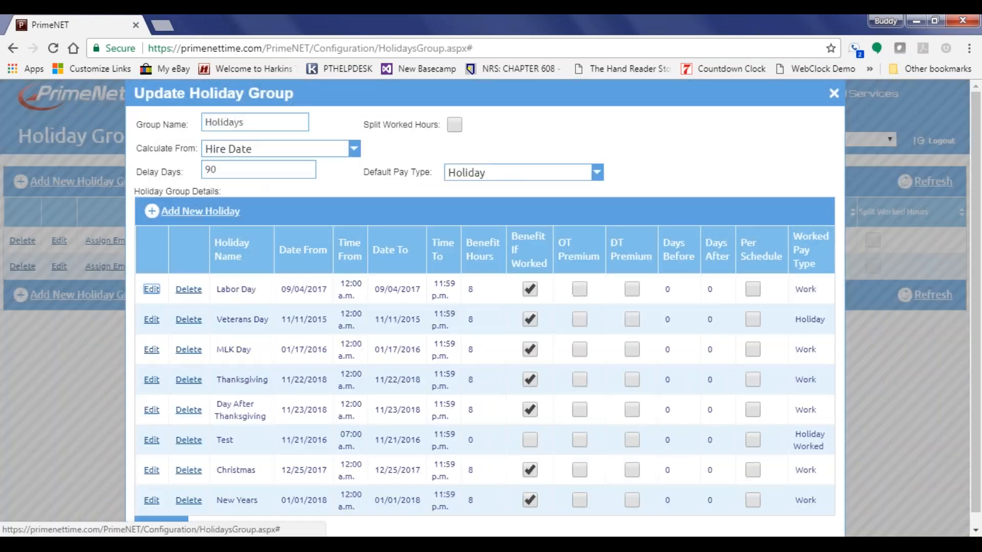
pyautogui.scroll(-1, 329, 397)
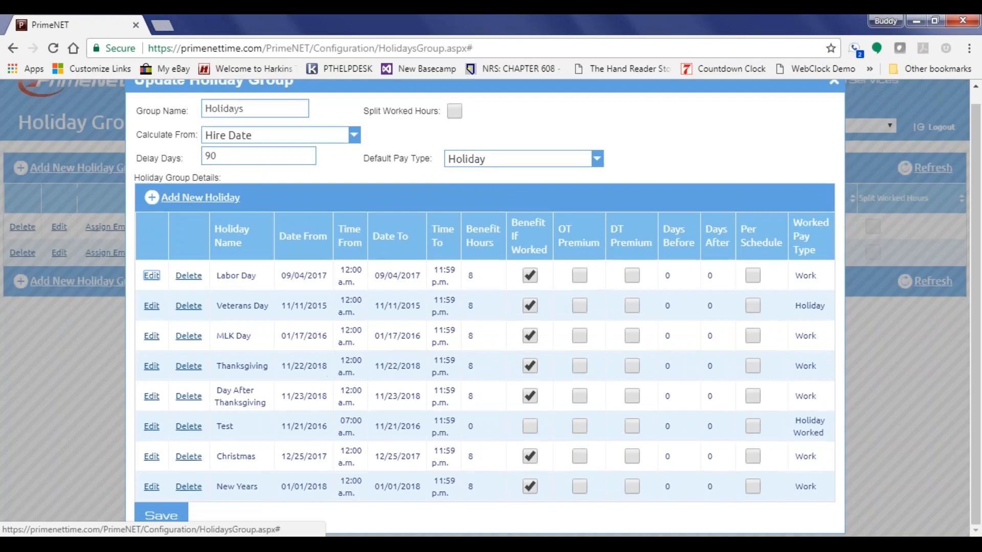
pyautogui.click(162, 514)
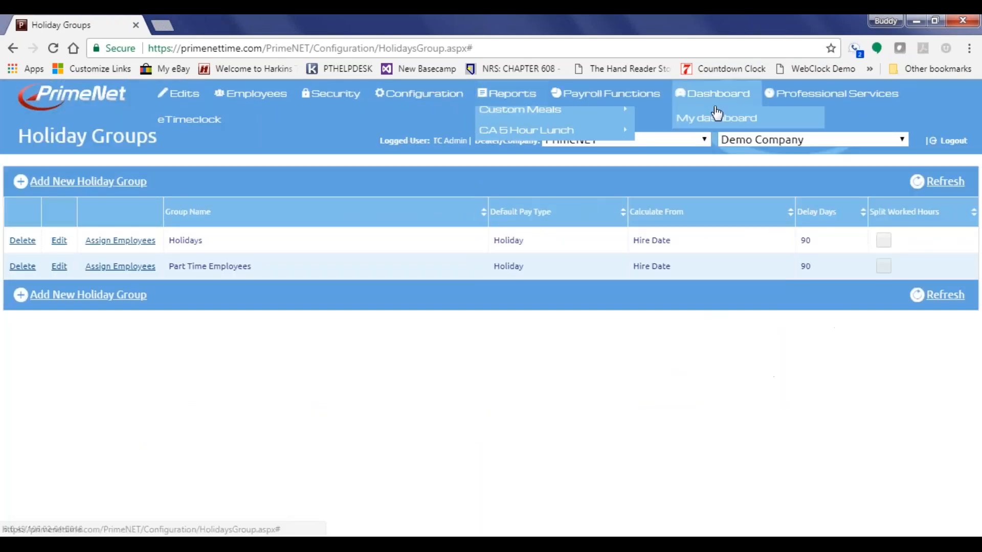
# Open My dashboard and examine its widgets down to the Scheduled v. Actual Hours chart, including the weekly figures
pyautogui.click(713, 123)
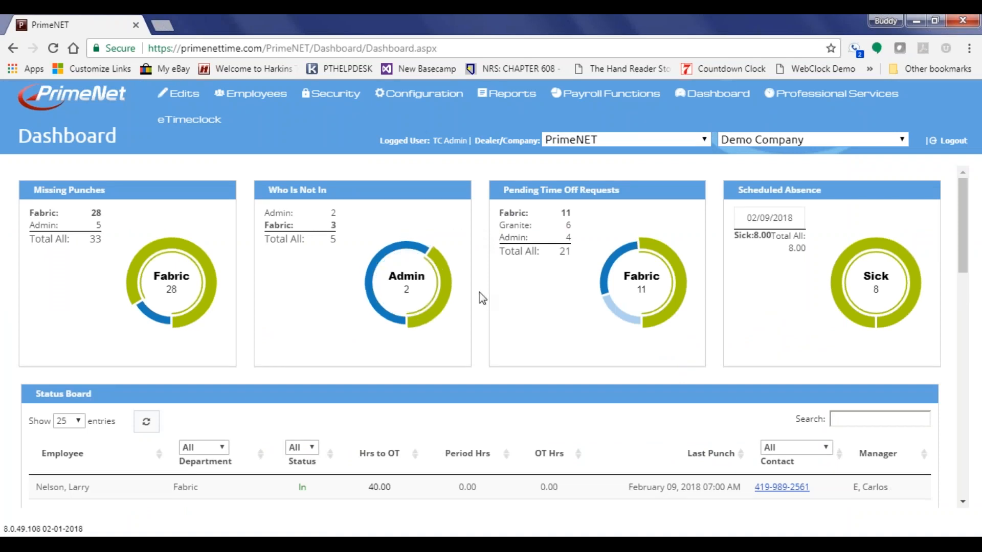
pyautogui.scroll(-12, 482, 299)
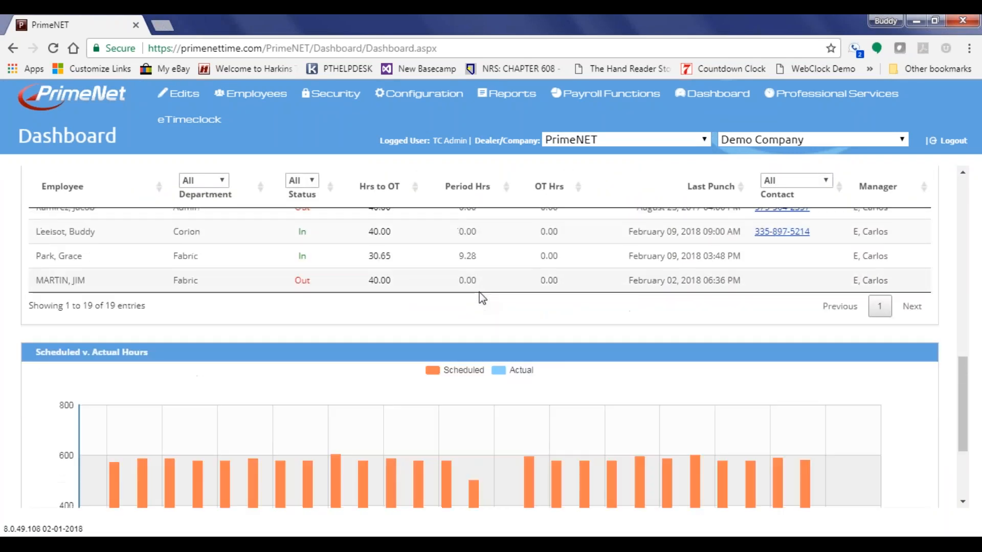
pyautogui.scroll(-3, 482, 299)
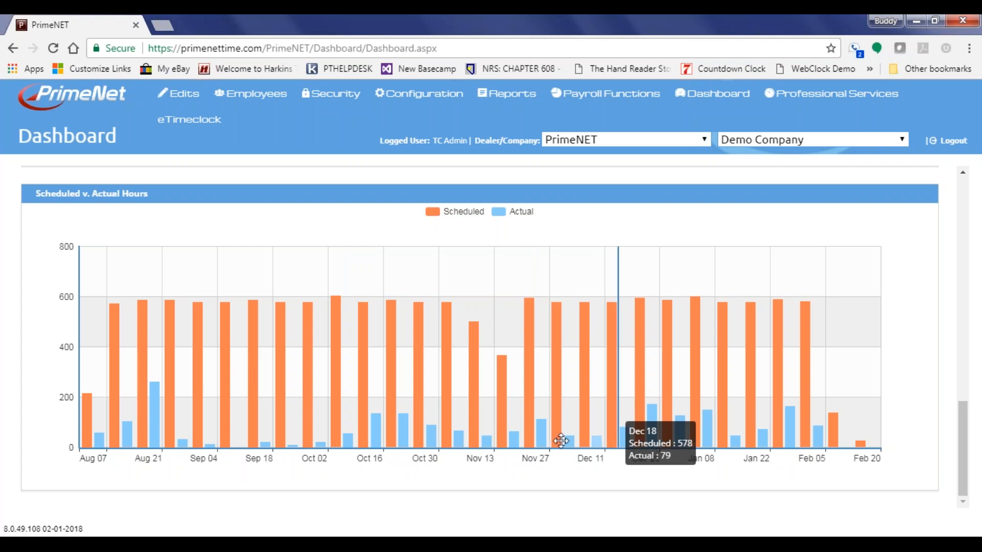
pyautogui.scroll(10, 554, 444)
pyautogui.scroll(3, 552, 444)
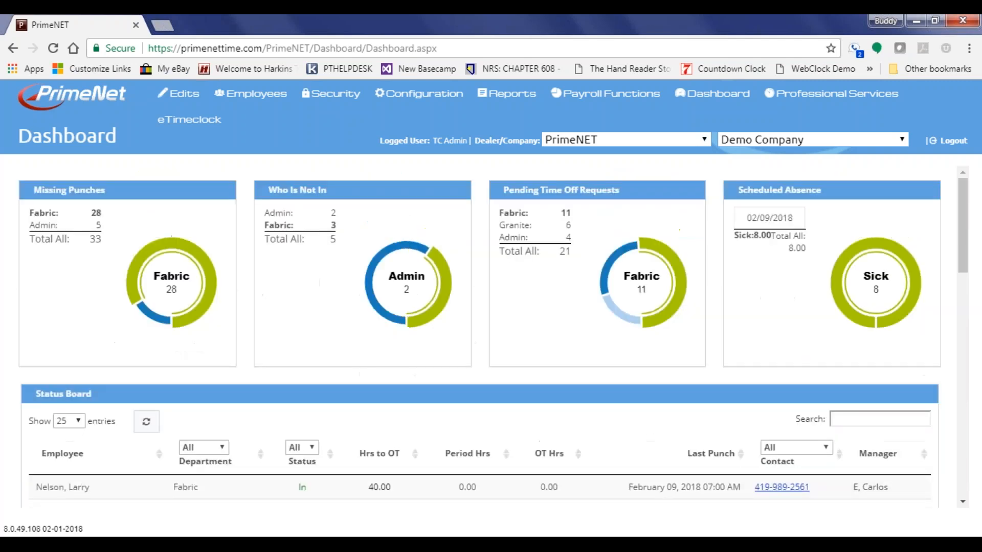